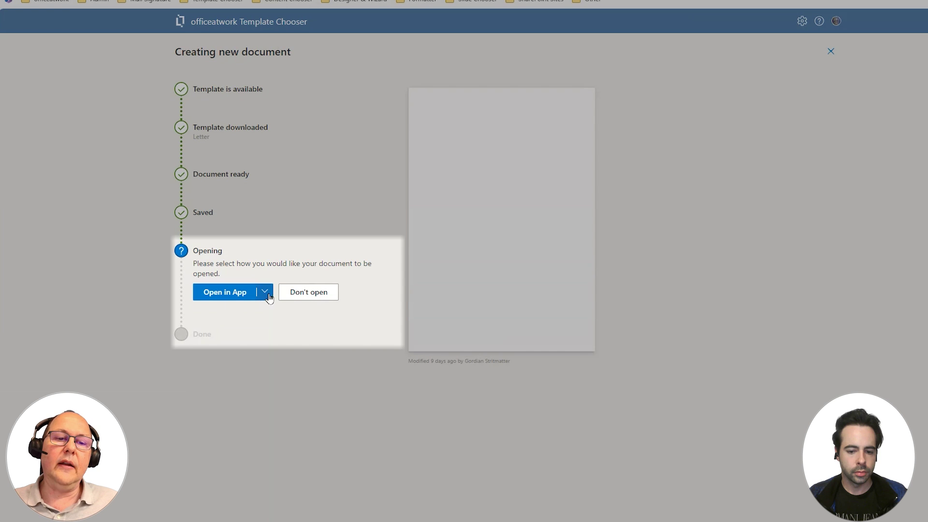
- Open the newly saved Letter document in the desktop app
left_click(264, 293)
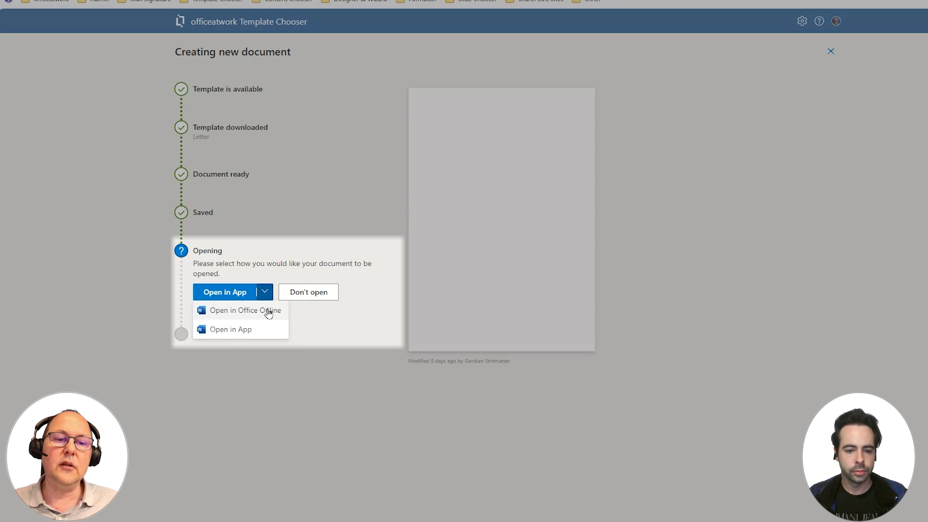
left_click(247, 331)
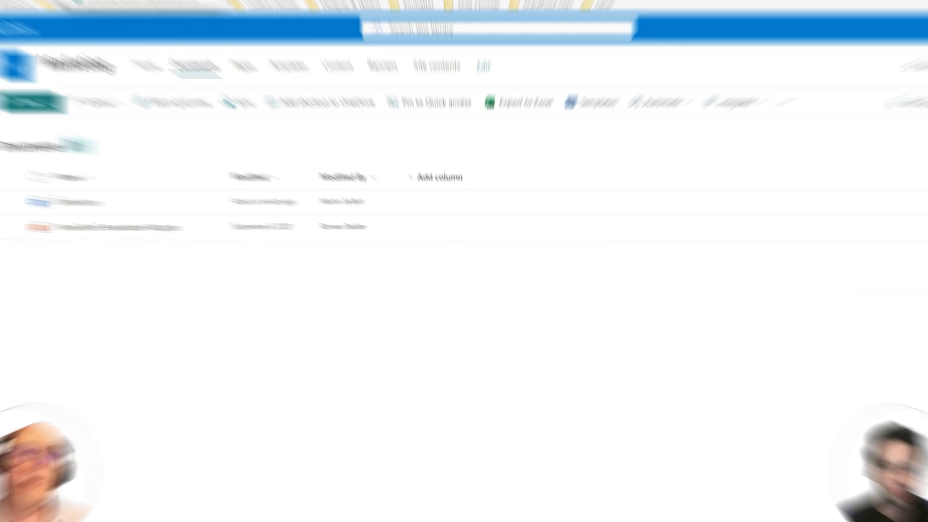
- Switch to Microsoft Teams and start a new document from the Memo template in the Templates app
left_click(366, 1)
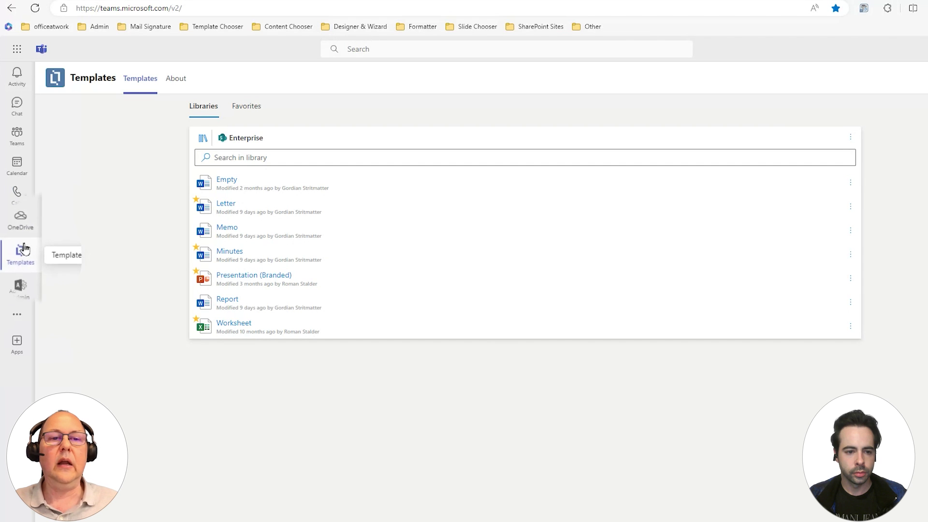
left_click(250, 234)
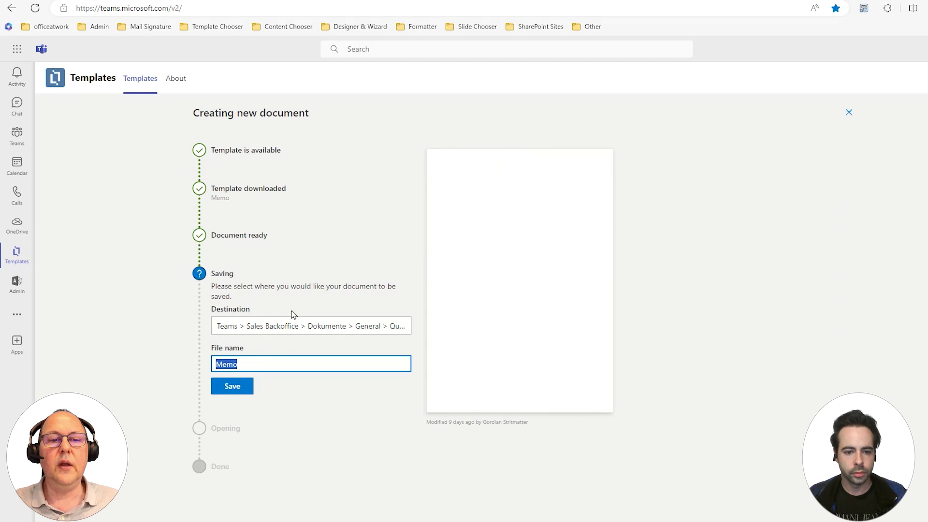
- Browse the memo's possible storage locations from the Sales Backoffice team back to the sources and into SharePoint, then leave the document unsaved
left_click(286, 327)
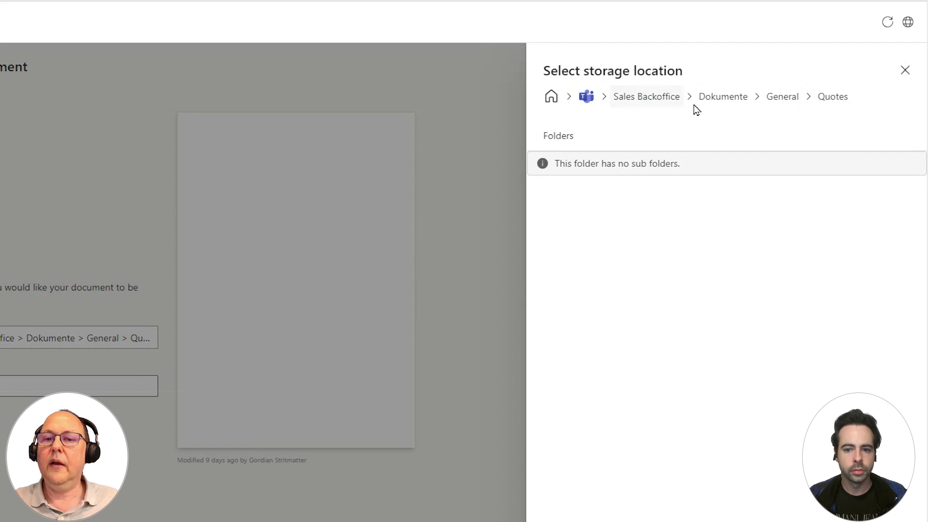
left_click(661, 107)
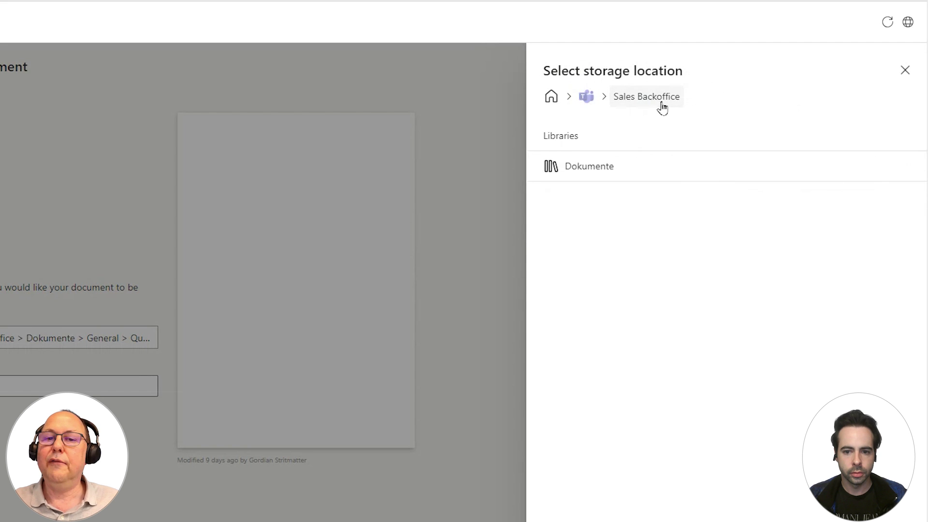
left_click(557, 102)
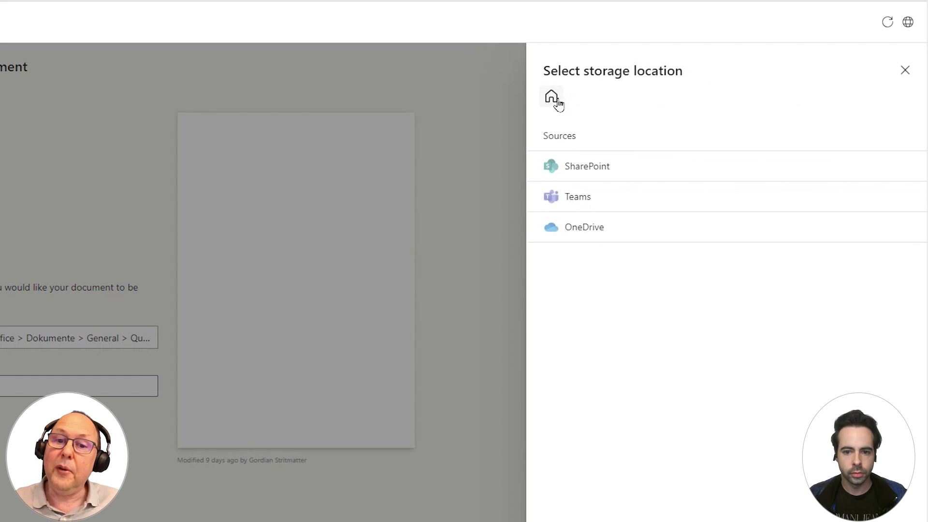
left_click(580, 166)
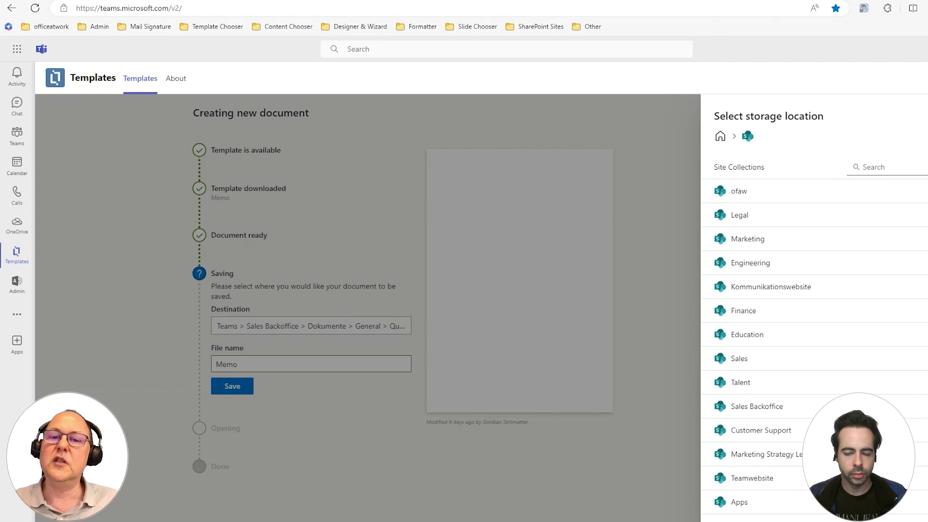
key("Escape")
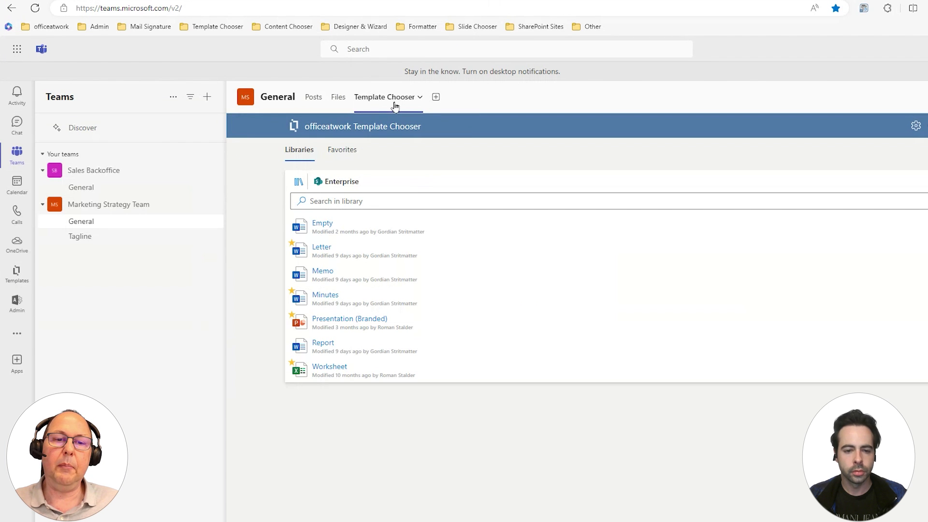
- Start a Letter document in the Marketing Strategy Team's General channel and inspect its storage location without changing it
left_click(321, 249)
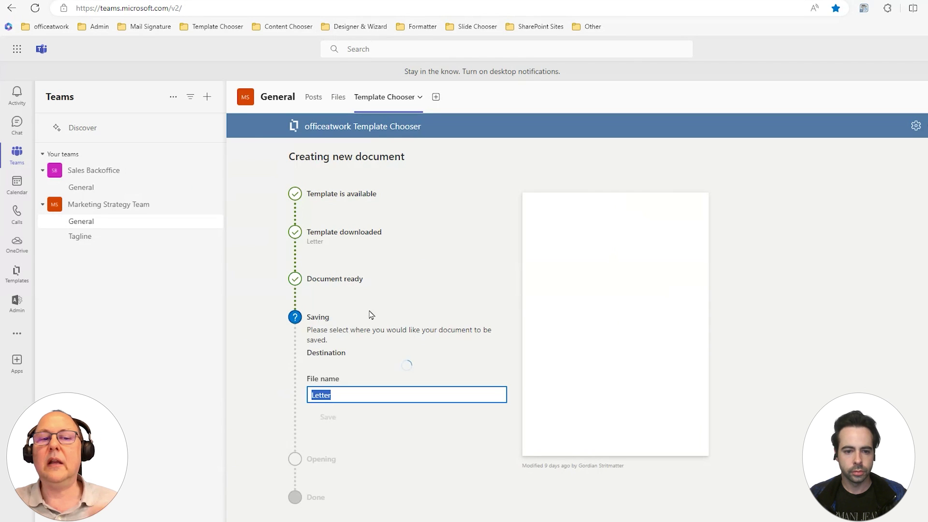
left_click(409, 369)
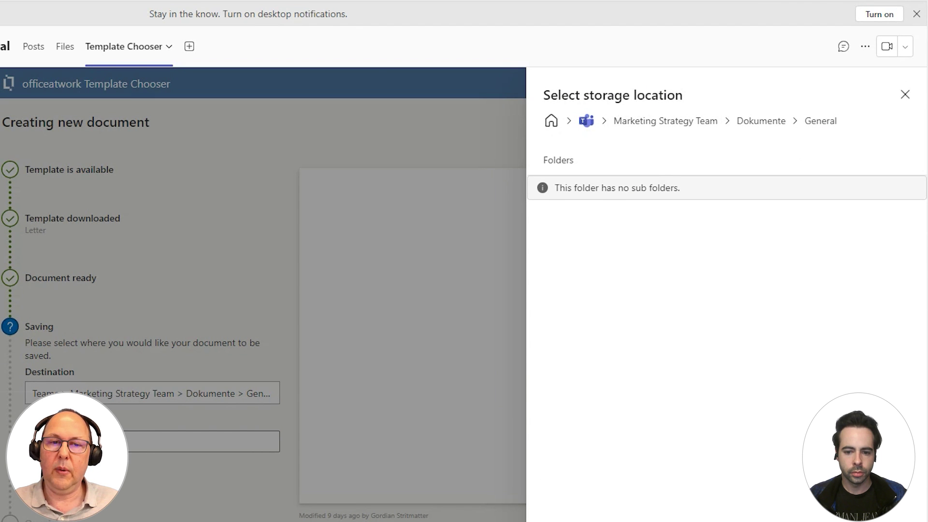
left_click(273, 288)
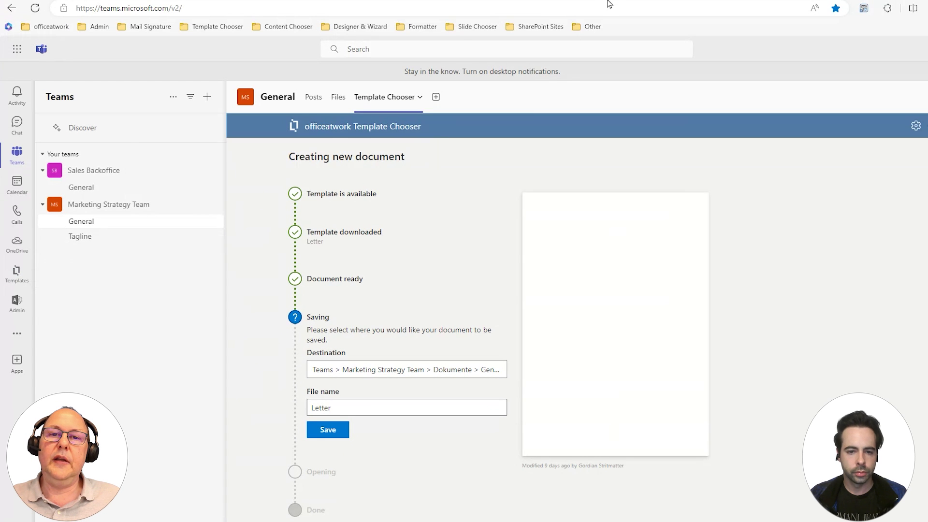
- Switch to Microsoft 365, start a document from the Letter template, and view the storage sources available as its destination
left_click(613, 1)
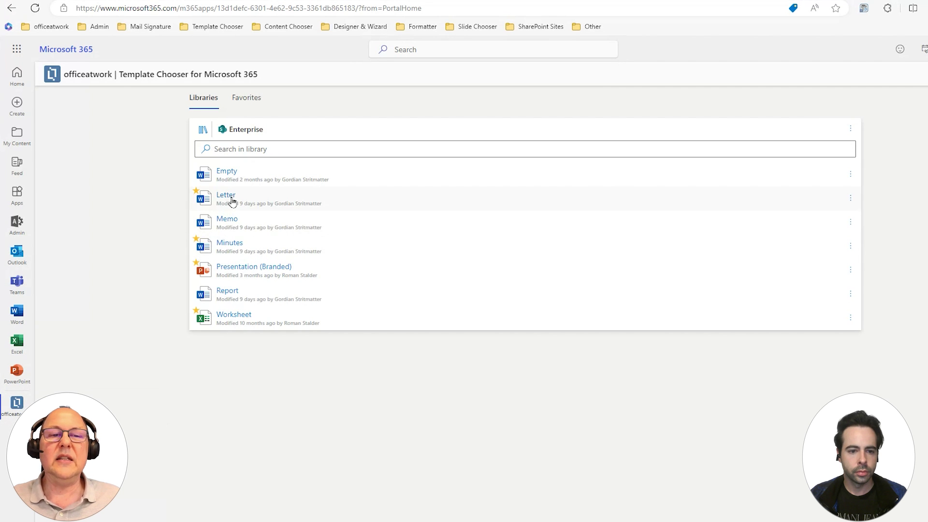
left_click(232, 200)
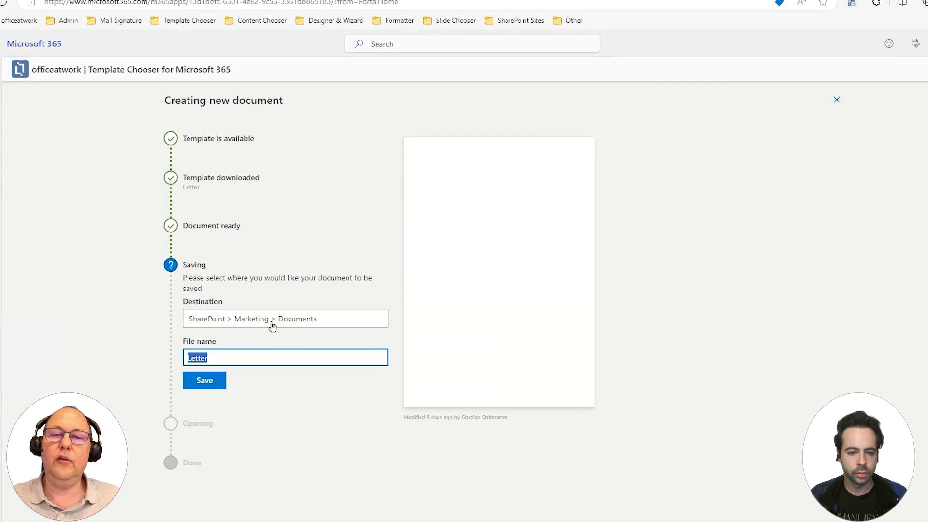
left_click(273, 326)
left_click(553, 91)
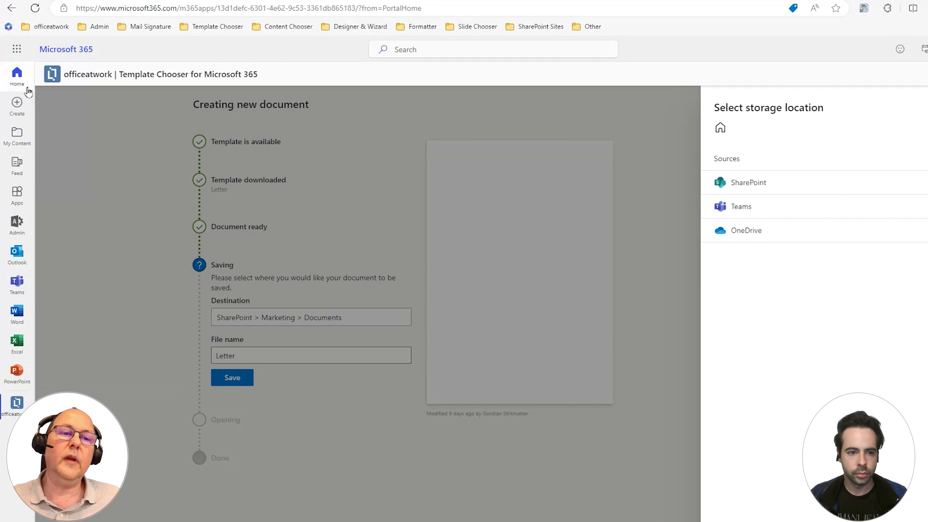
- Return to the Microsoft 365 home page and open the officeatwork Template Chooser from the available apps
left_click(28, 91)
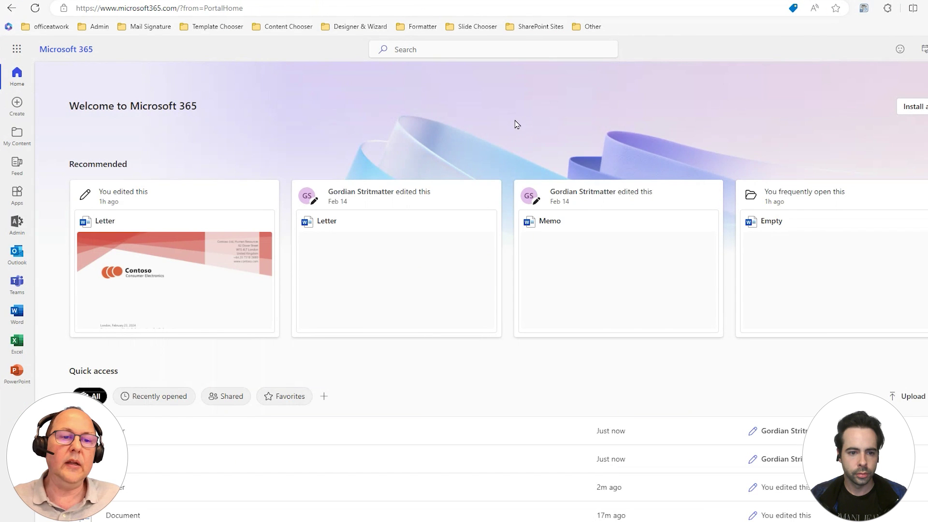
left_click(17, 196)
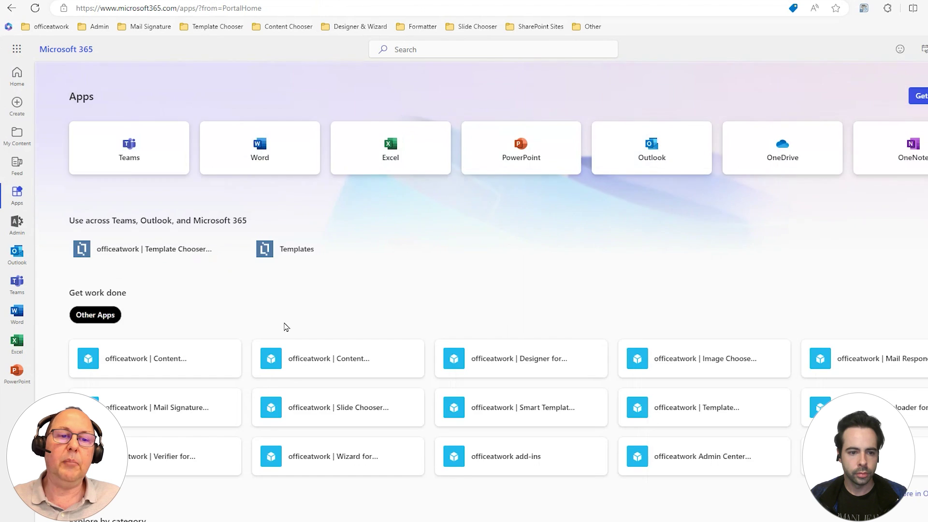
left_click(222, 259)
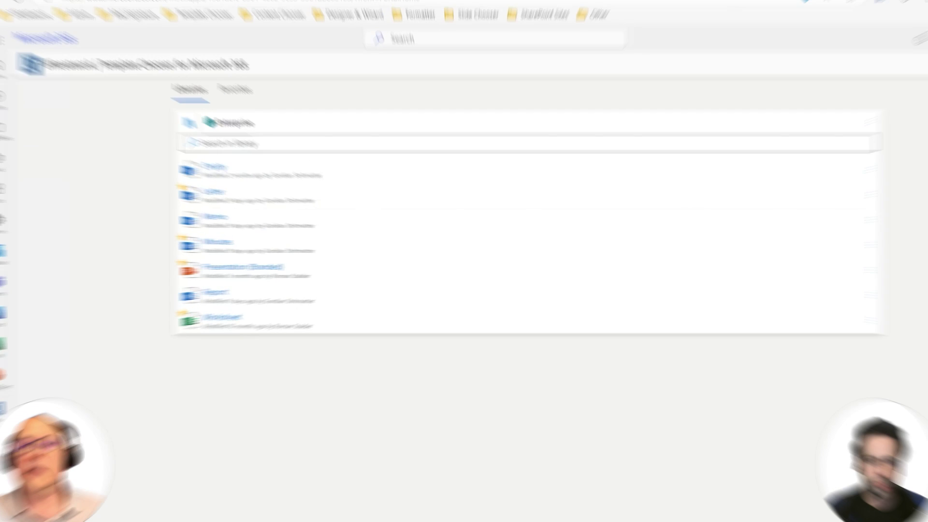
- Switch to Word for the web and try to save a new Letter template document as Letter in SharePoint > Marketing > Documents
left_click(745, 1)
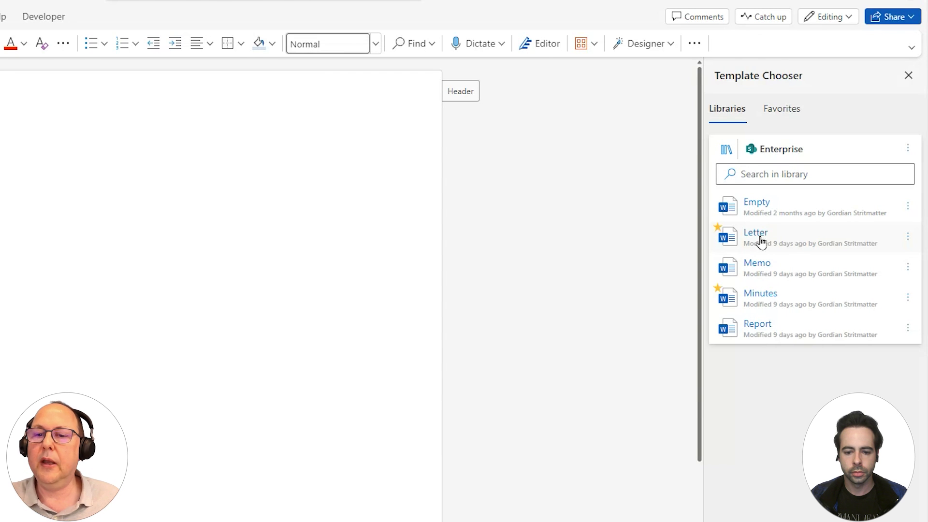
left_click(759, 237)
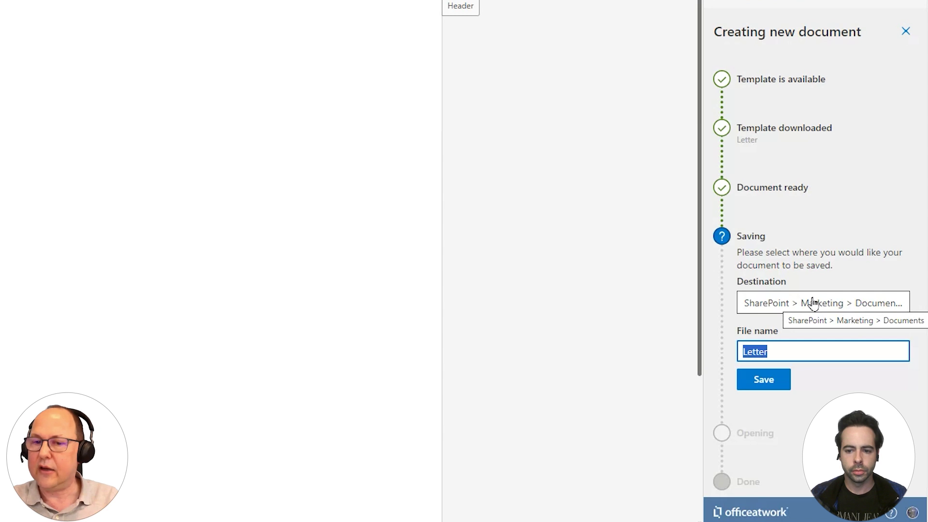
left_click(773, 382)
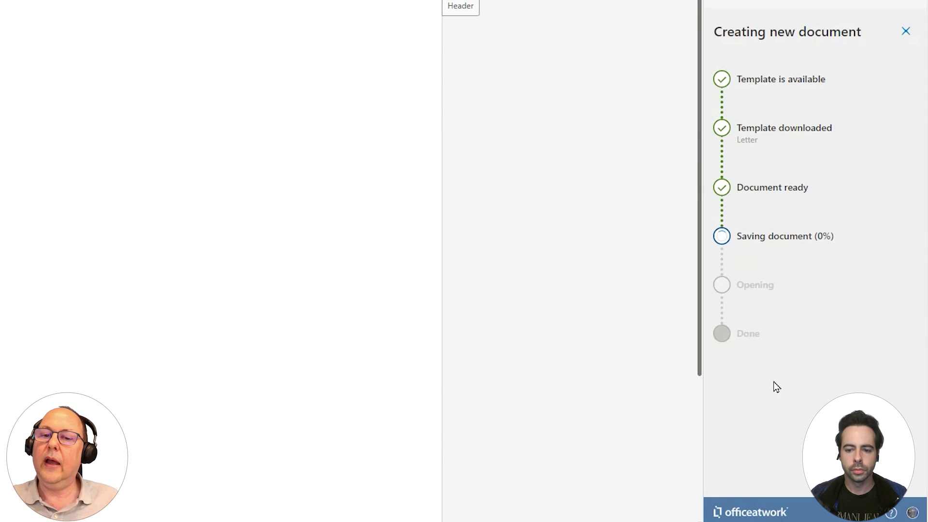
- Save the new document under the file name Letter1234 and open it in Office Online
left_click(793, 349)
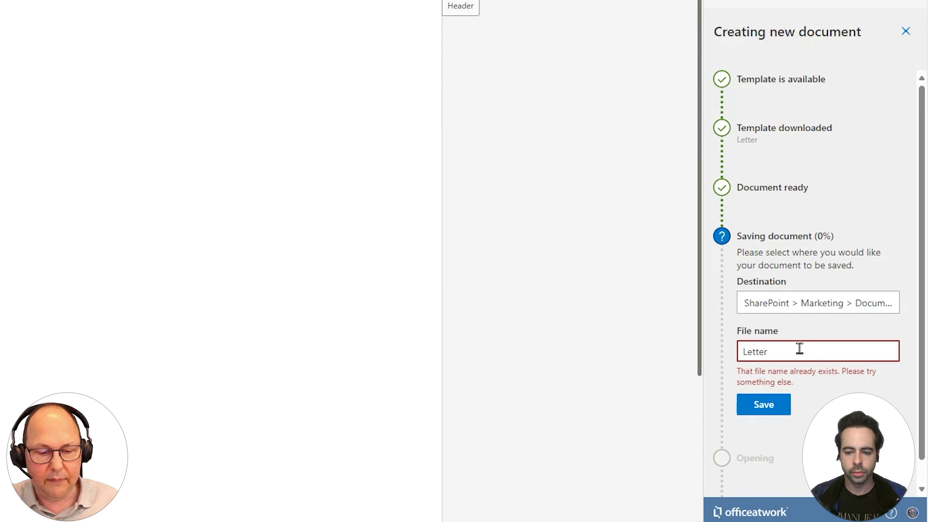
type("1234")
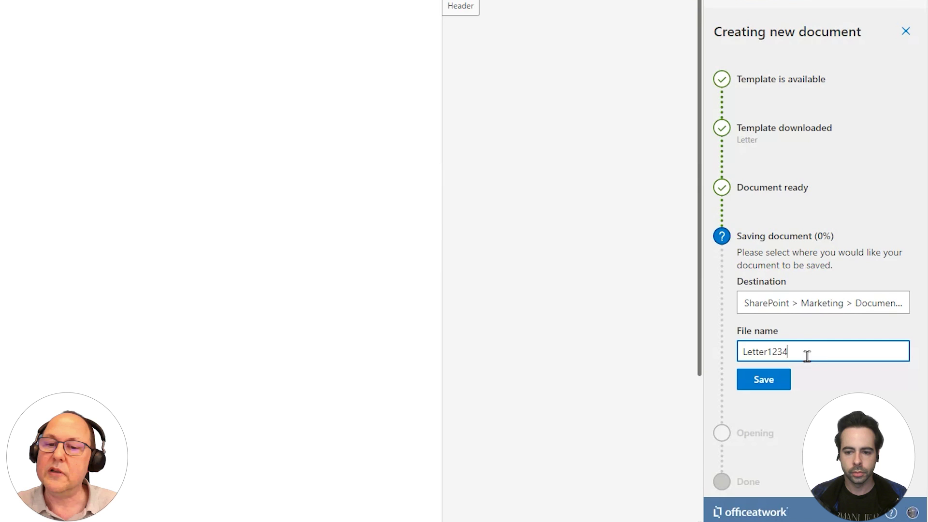
left_click(779, 379)
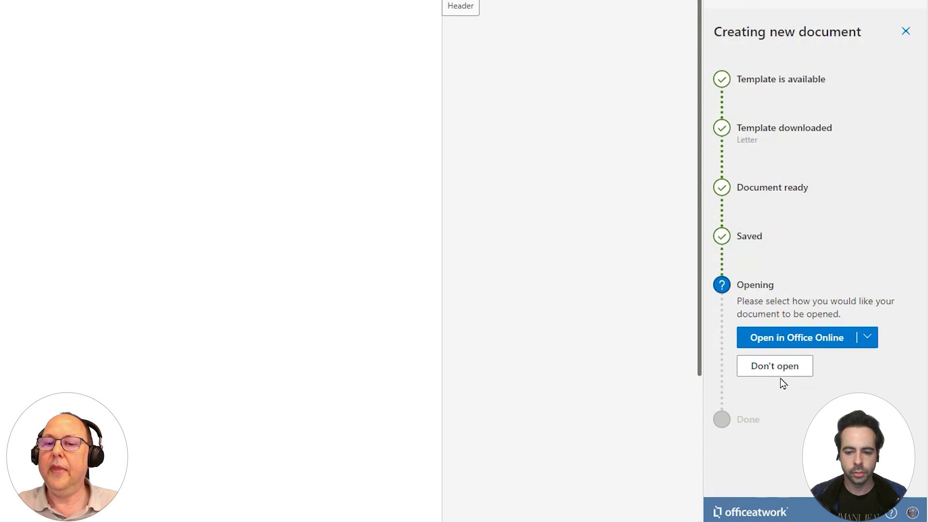
left_click(812, 347)
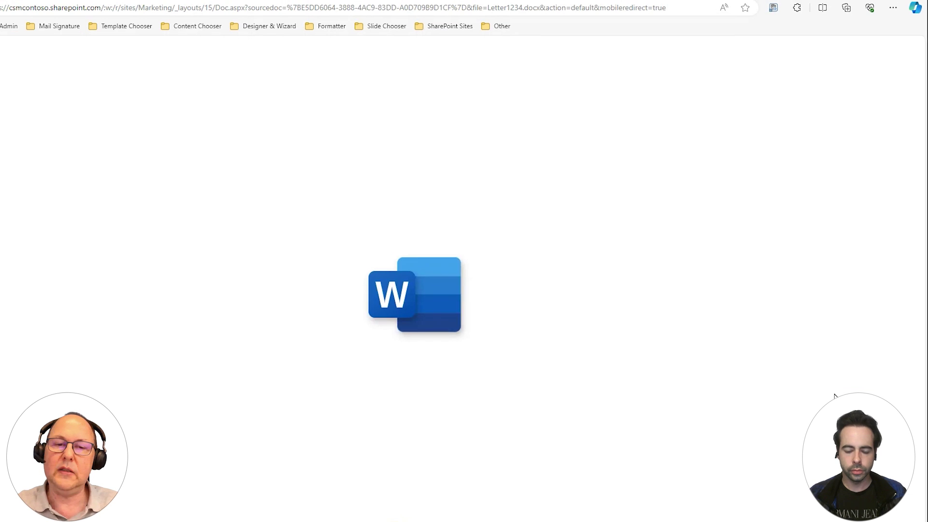
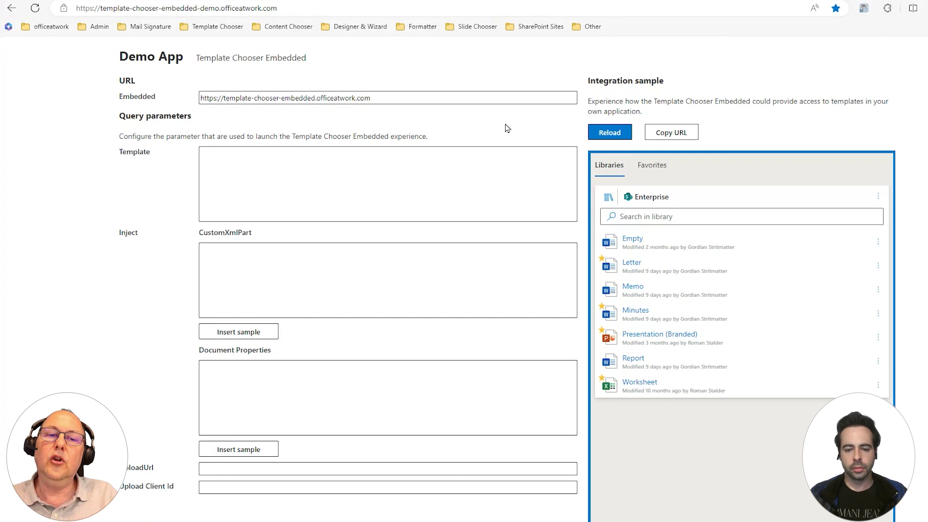
- Reload the embedded Template Chooser in the demo app's integration sample
scroll(506, 128, "down", 2)
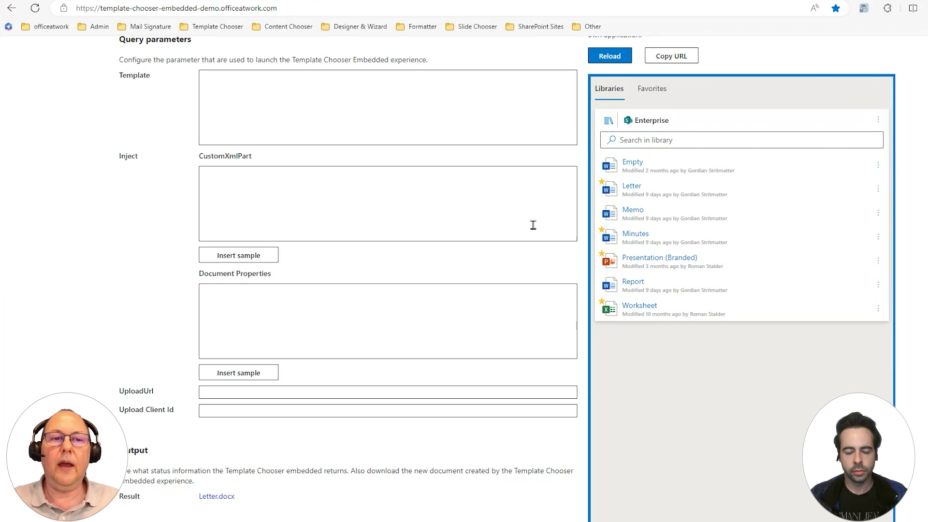
scroll(454, 184, "up", 3)
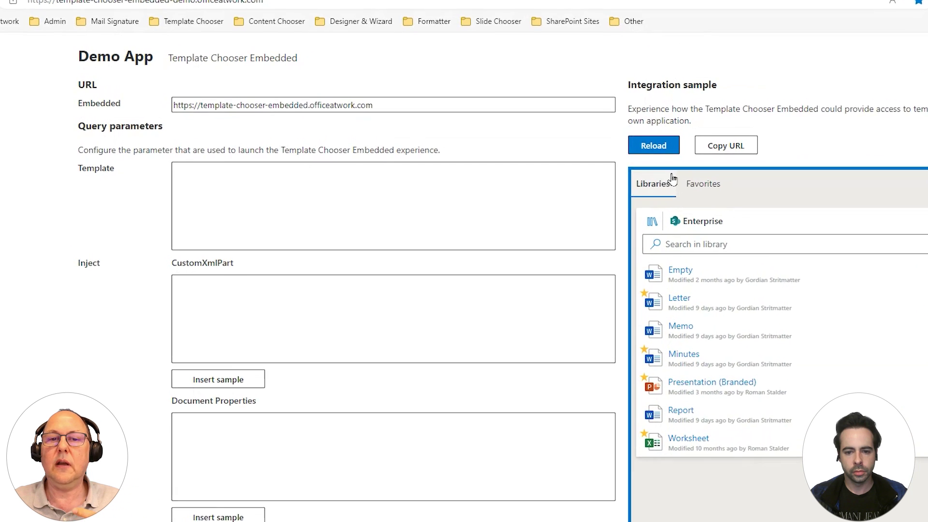
left_click(679, 153)
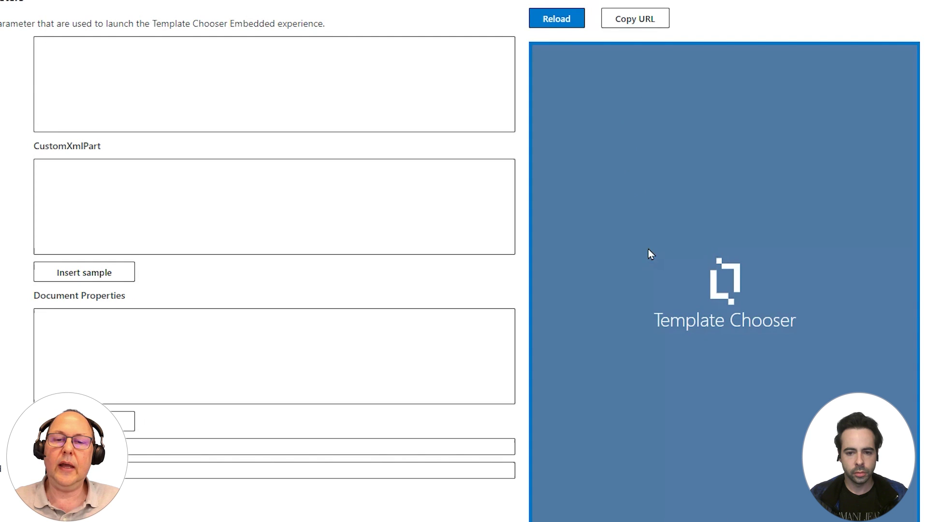
- Create a document from the Letter template in the embedded Template Chooser, check the output result, and return to the template library
scroll(665, 234, "down", 4)
scroll(773, 425, "up", 1)
scroll(781, 420, "up", 3)
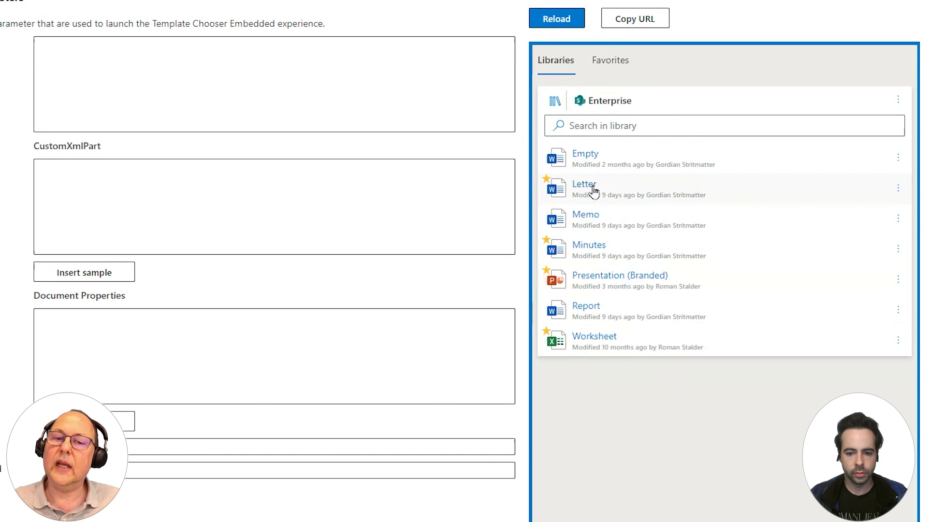
left_click(592, 187)
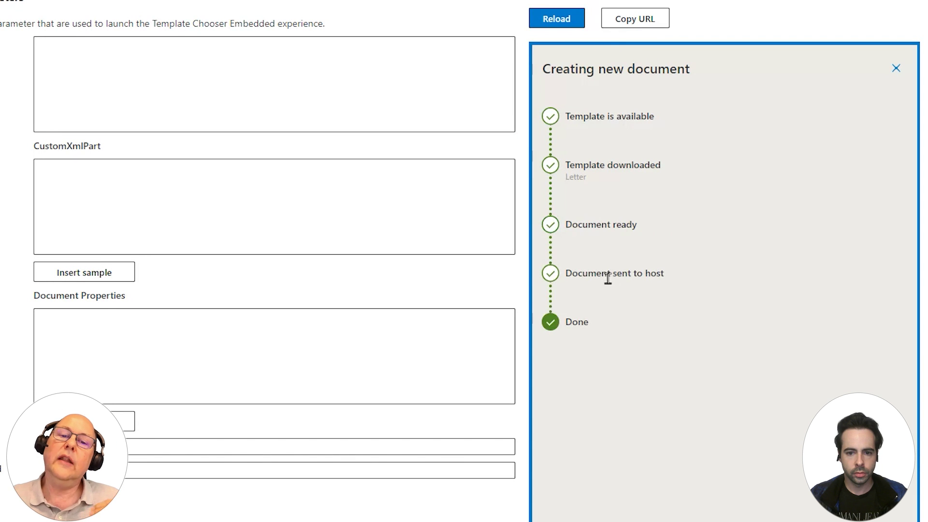
scroll(607, 306, "down", 3)
scroll(398, 443, "up", 1)
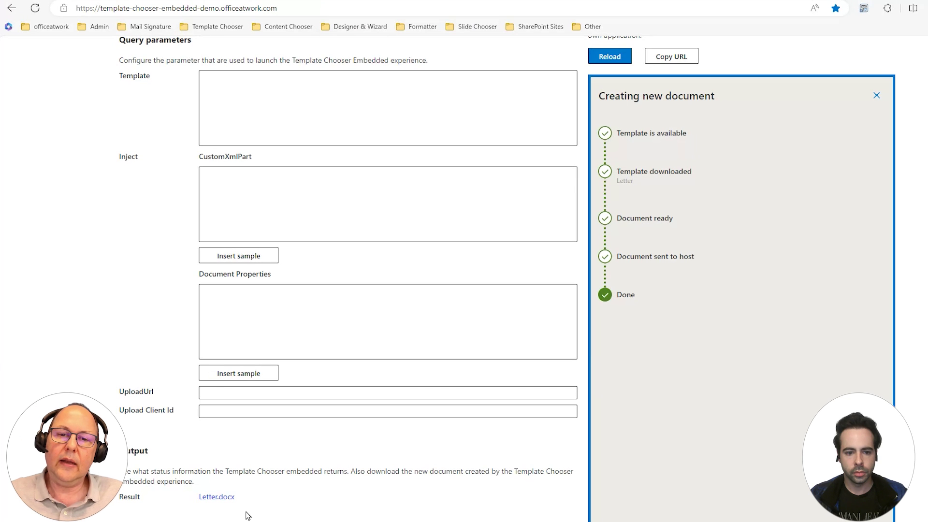
left_click(876, 96)
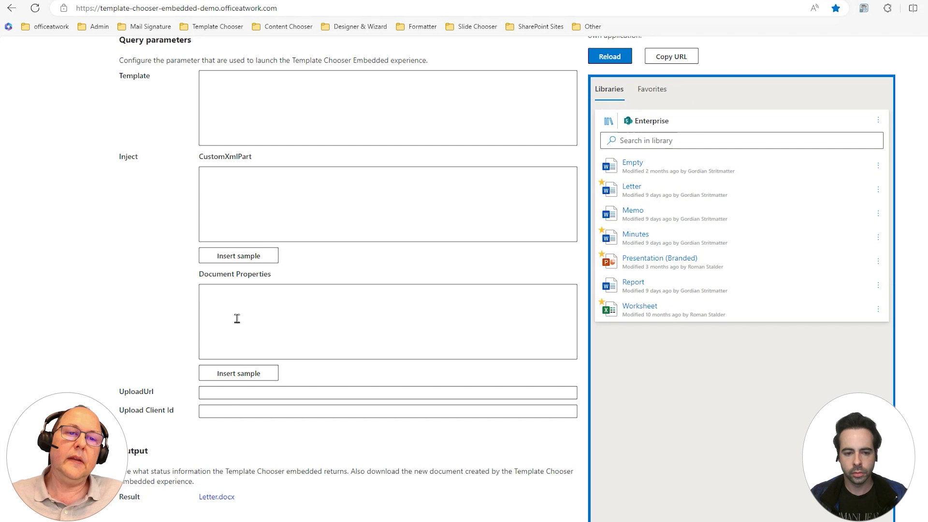
scroll(173, 116, "up", 2)
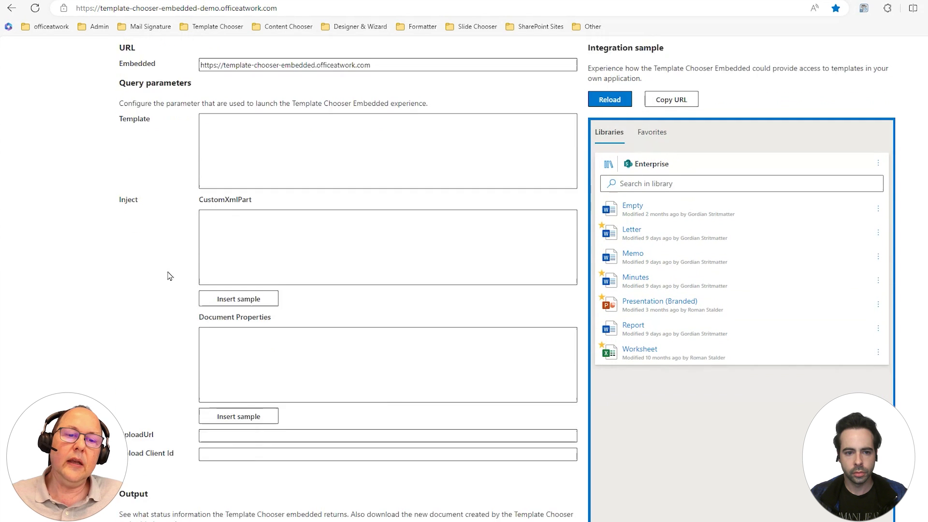
scroll(169, 270, "down", 2)
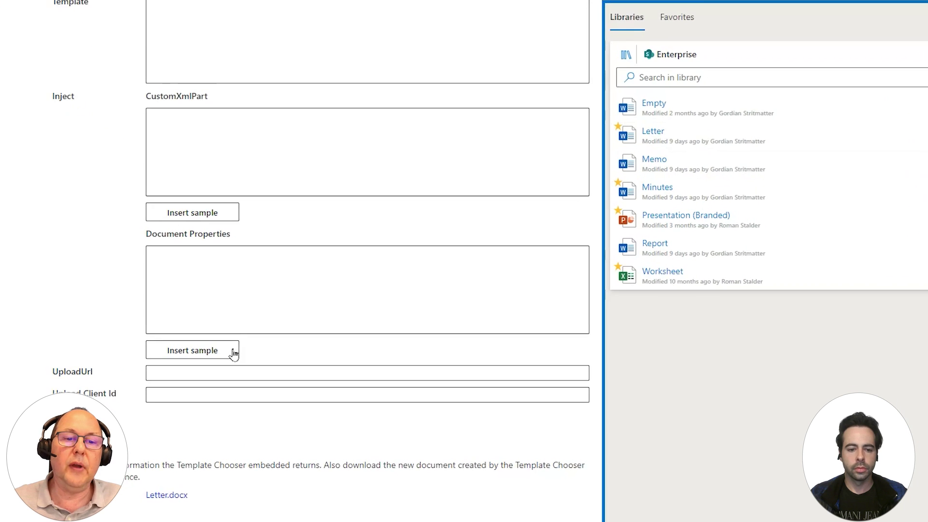
- Insert the sample document properties and change the built-in Title property's value to Some Super Title
left_click(167, 346)
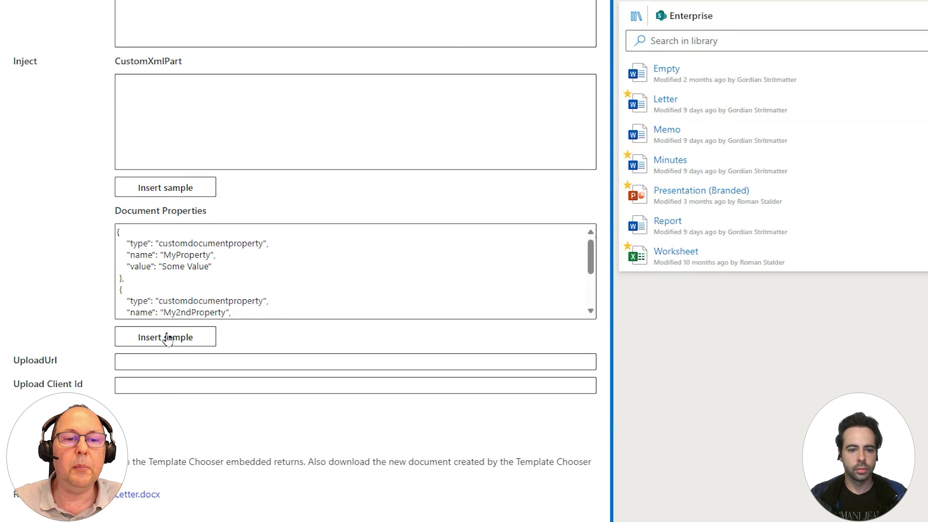
scroll(145, 256, "down", 3)
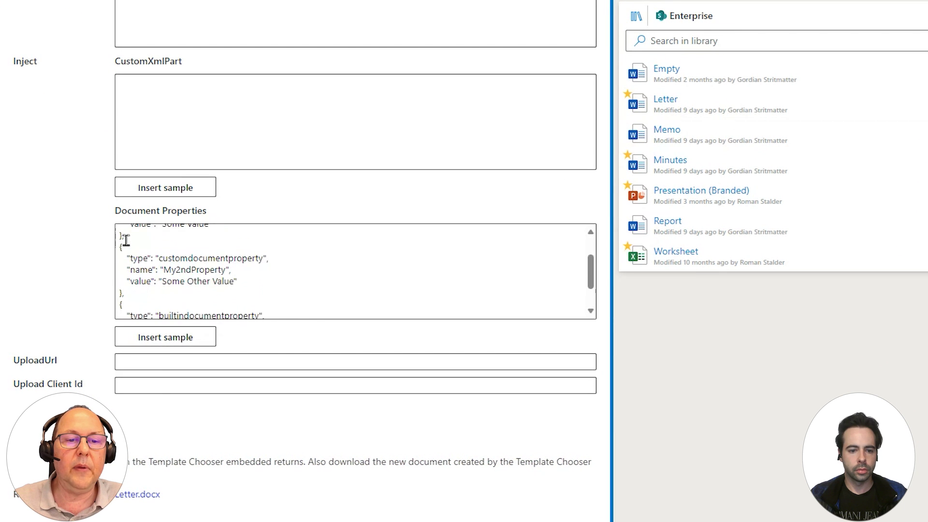
scroll(128, 250, "down", 2)
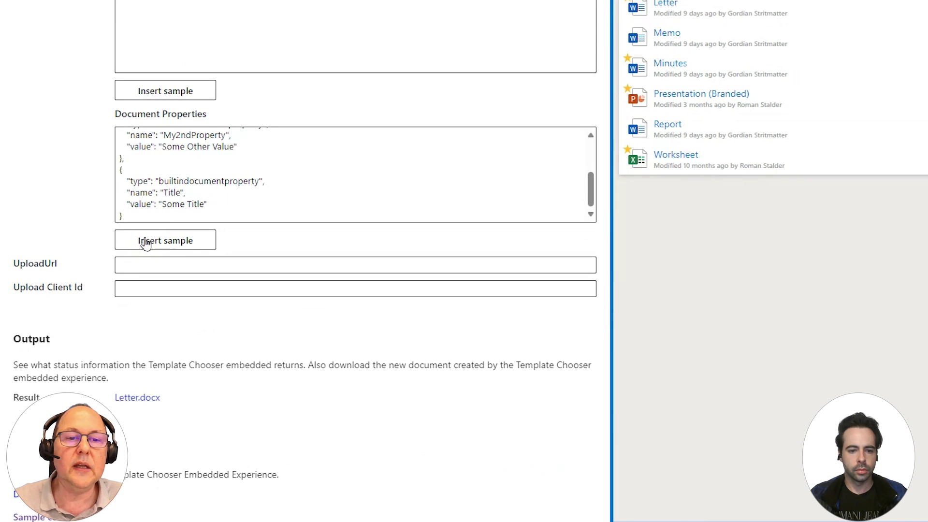
double_click(222, 182)
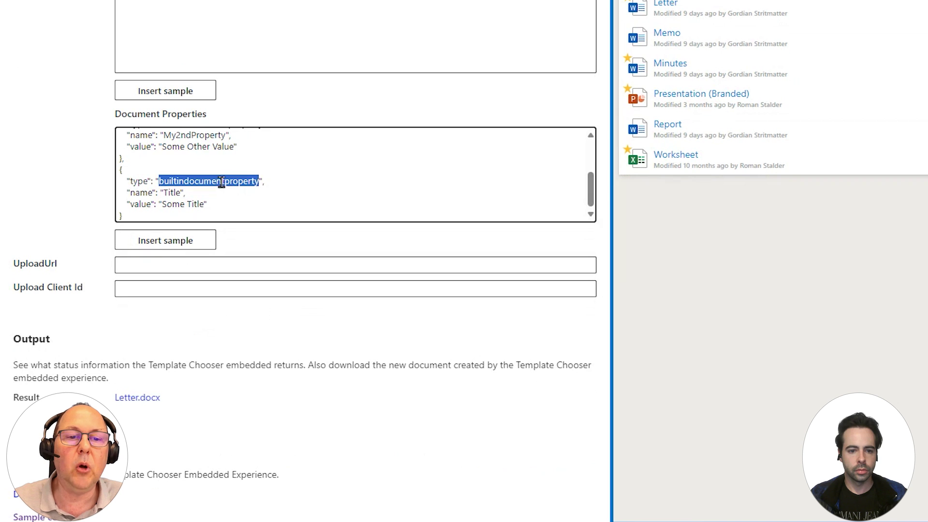
left_click(187, 204)
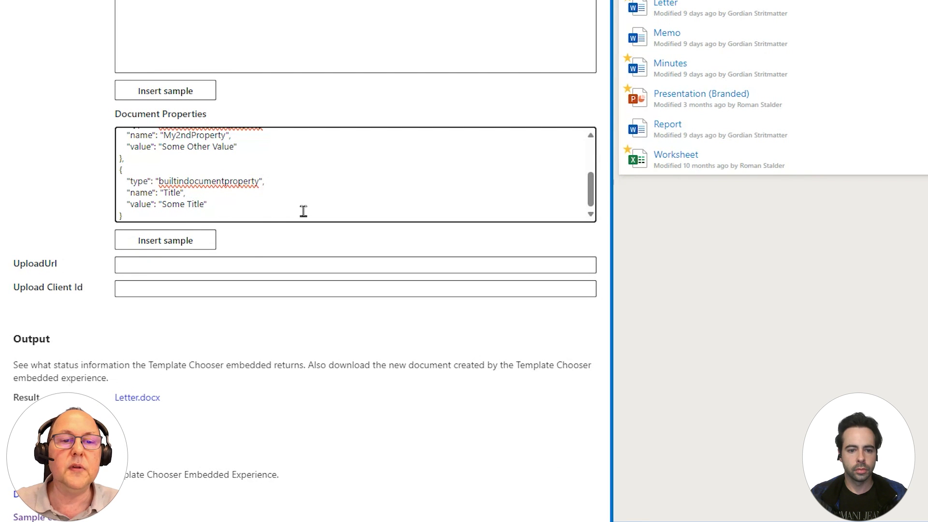
type("Super")
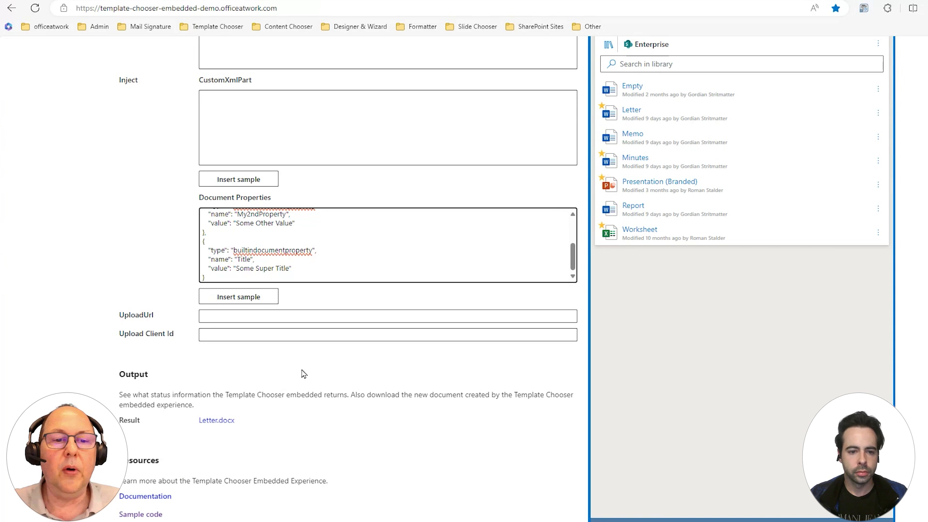
- Reload the embedded Template Chooser with these properties and paste its copied URL into an empty Notepad document
scroll(174, 266, "up", 3)
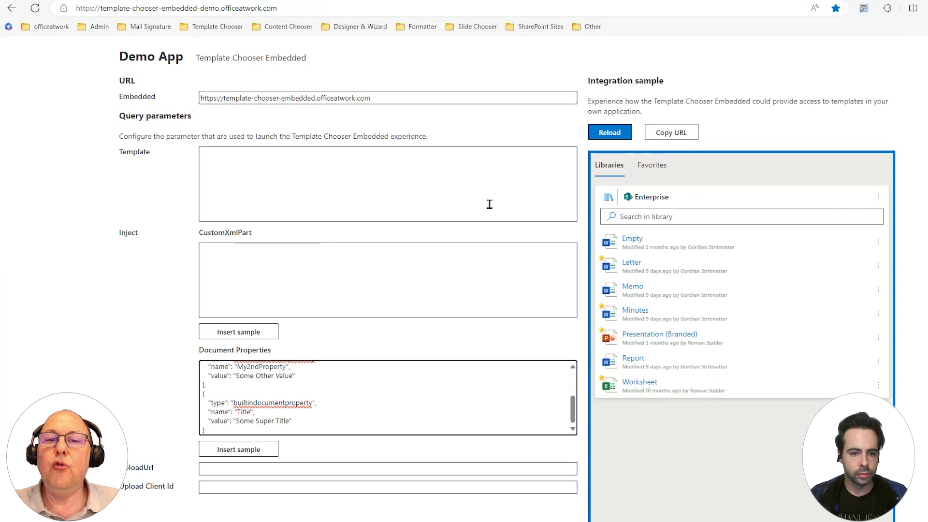
left_click(609, 132)
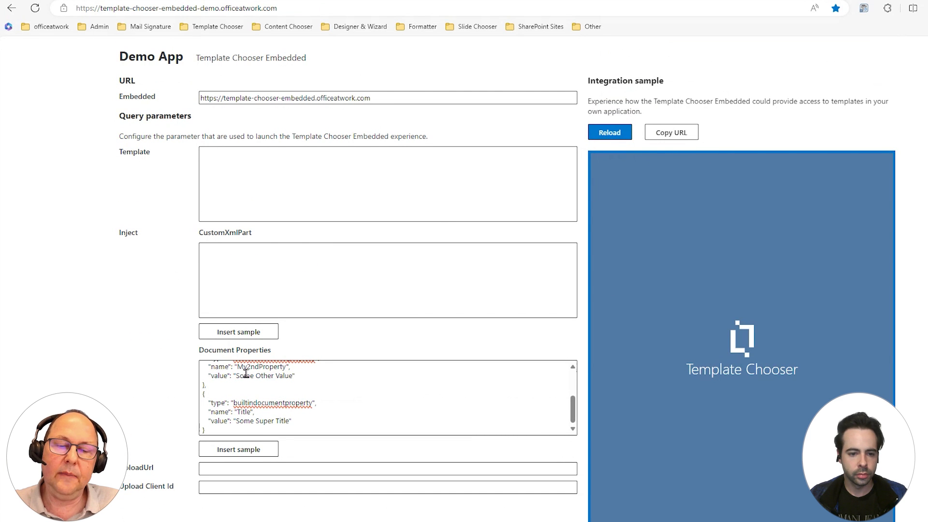
left_click(678, 138)
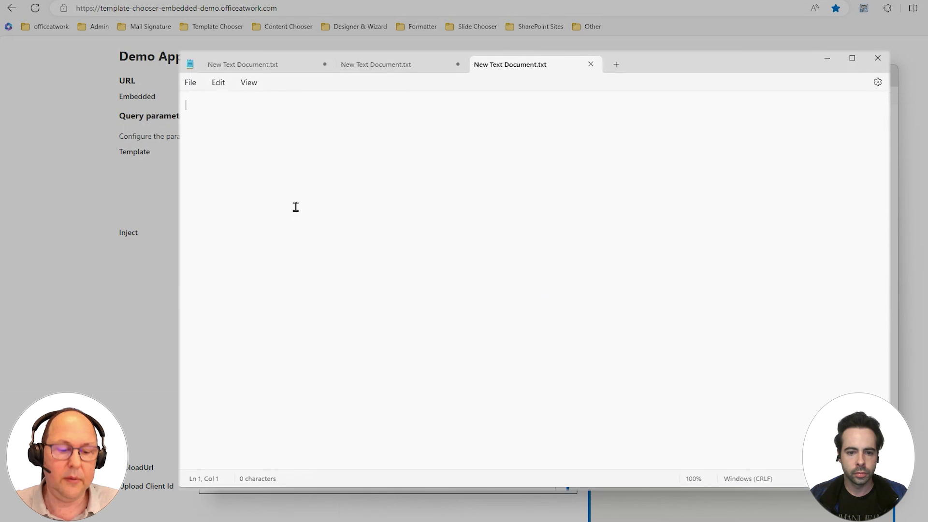
key("ctrl+v")
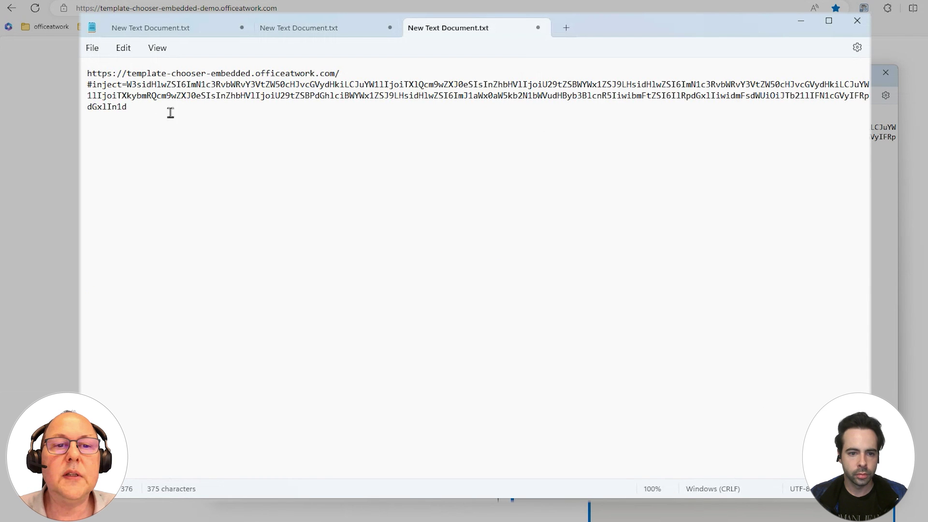
- Highlight the base address and the encoded inject value in the pasted URL, and return to the demo app
left_click_drag(348, 77, 87, 75)
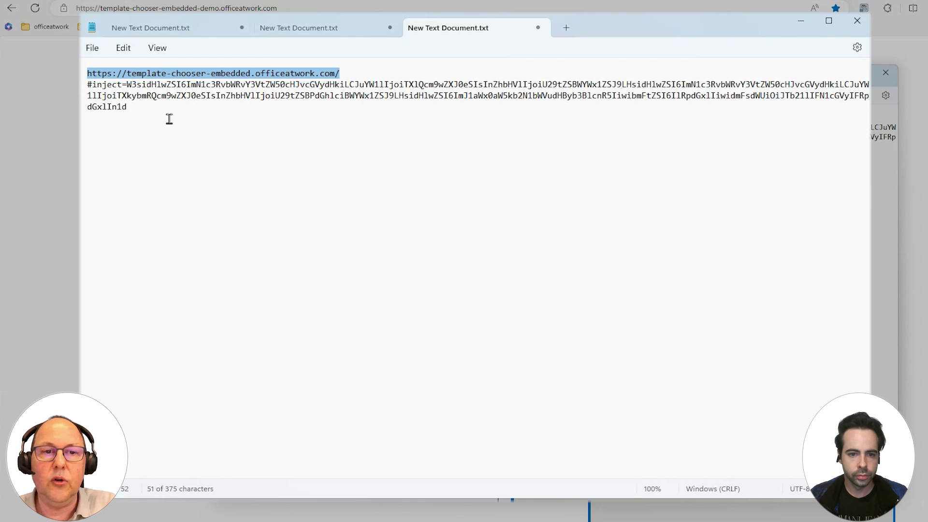
left_click_drag(87, 85, 135, 114)
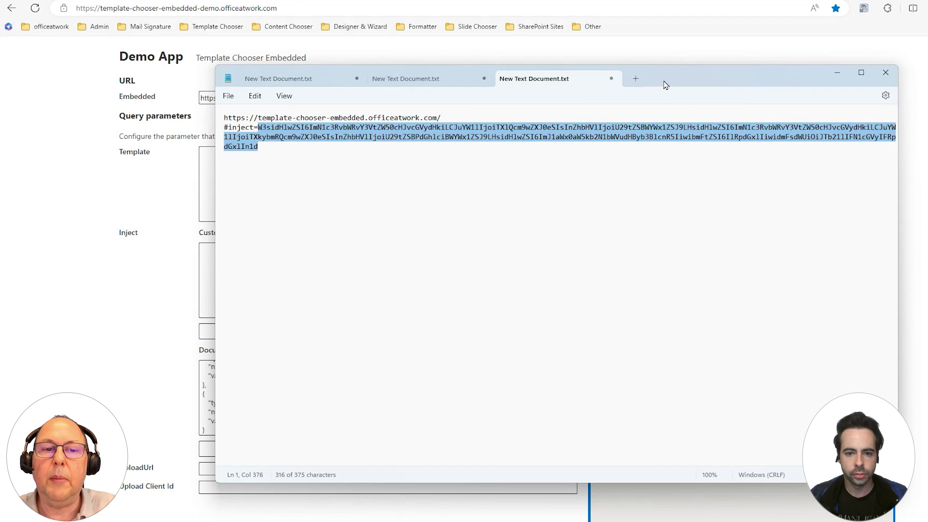
left_click(800, 21)
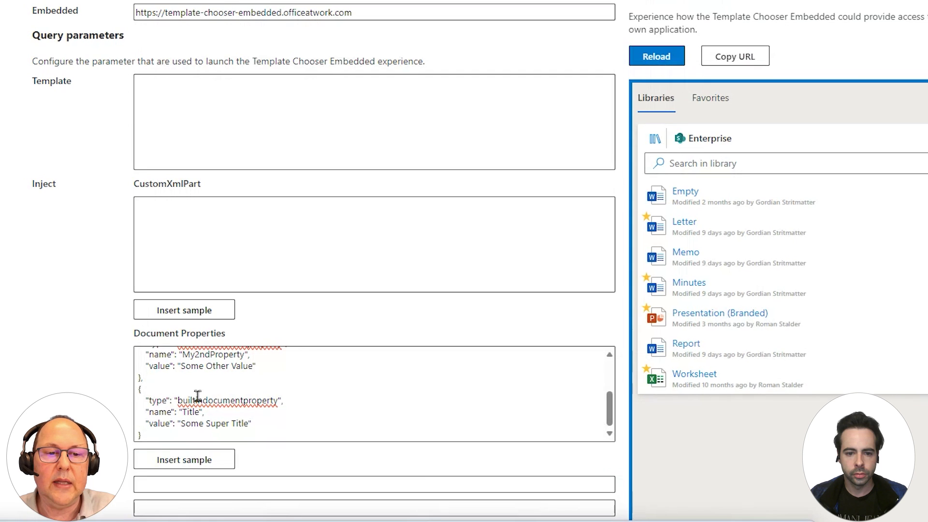
left_click(546, 521)
left_click(546, 521)
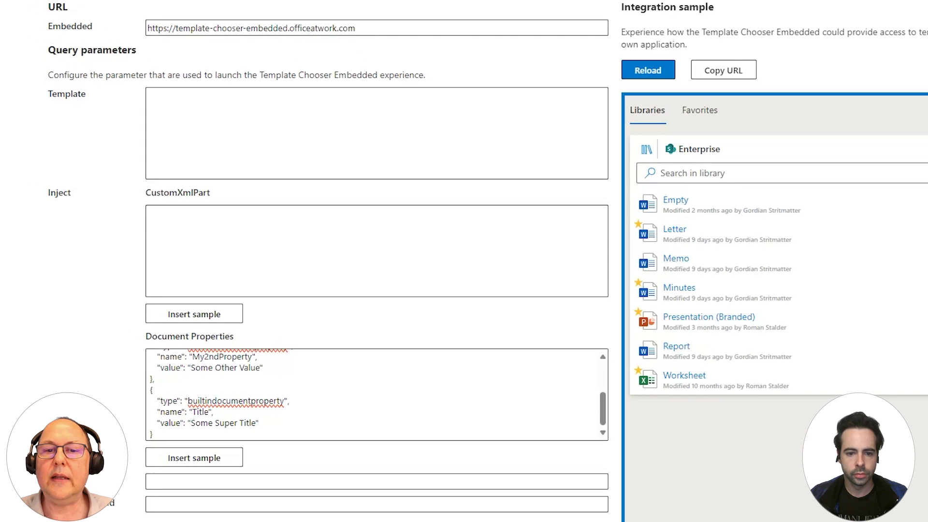
- Create a document from the Letter template, open the resulting Letter.docx in Word and enable editing
left_click(678, 237)
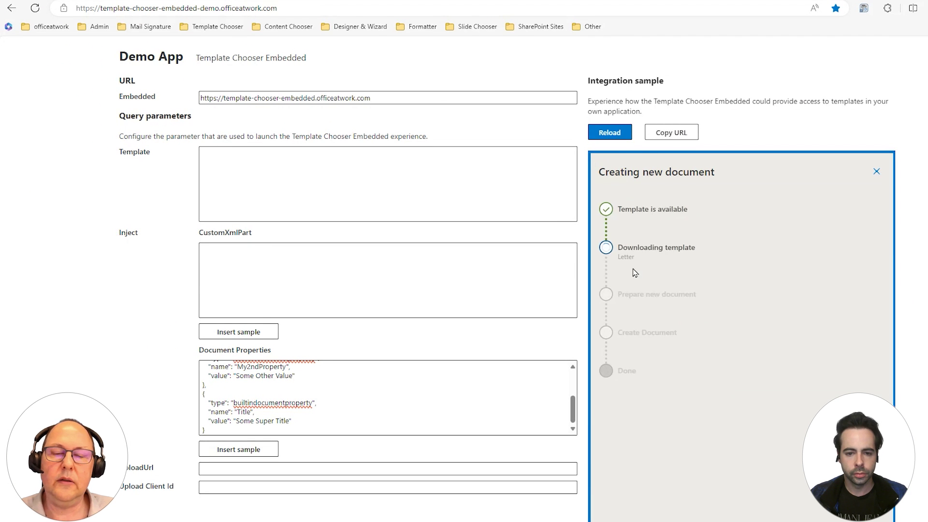
scroll(558, 295, "down", 3)
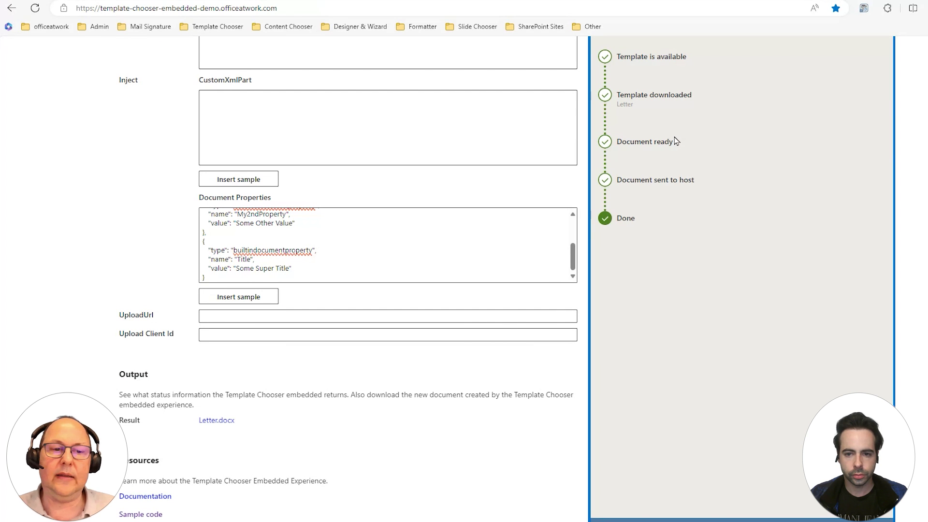
left_click(215, 422)
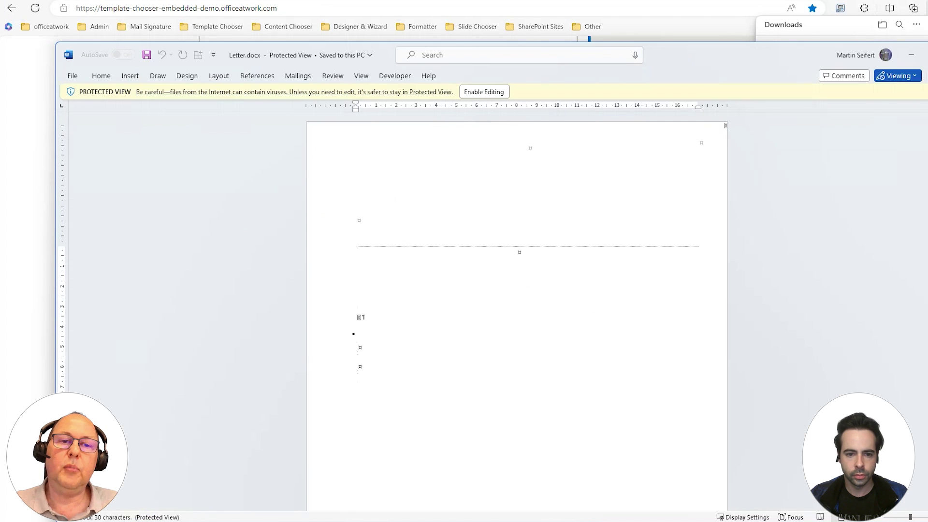
left_click(471, 92)
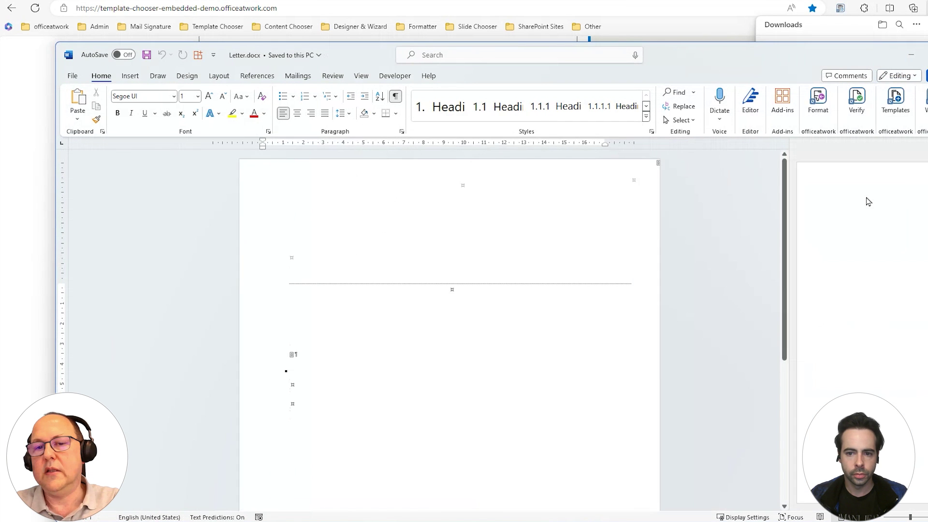
- Check the document's Title and its custom properties MyProperty and My2ndProperty in Word, and close the document
left_click(74, 77)
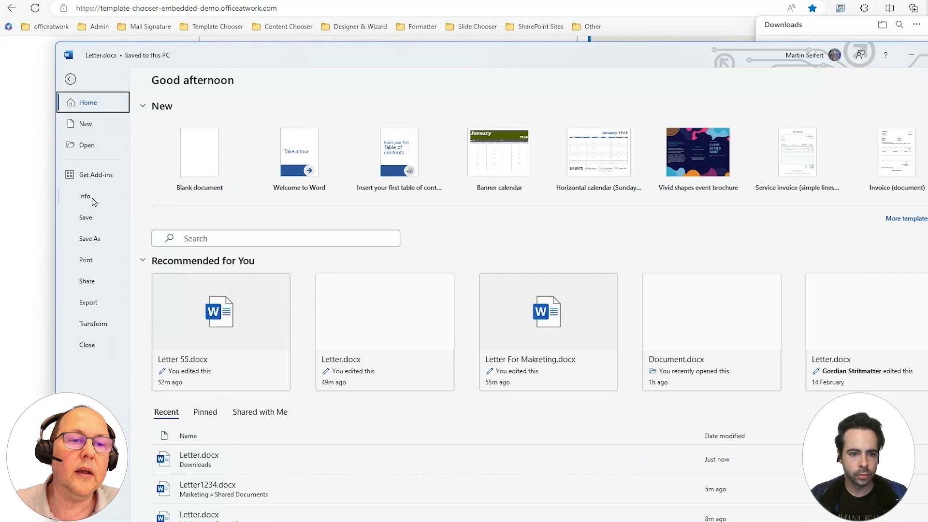
left_click(93, 202)
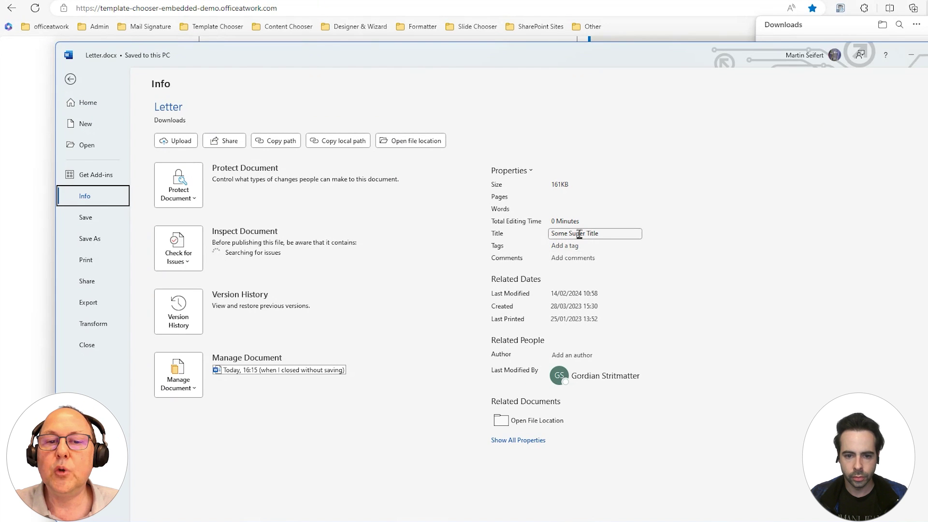
left_click(509, 170)
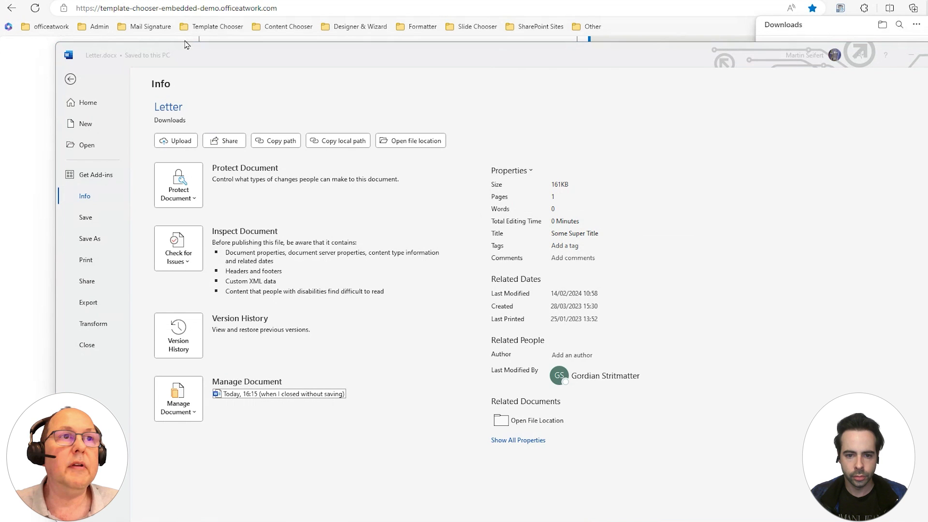
left_click(425, 126)
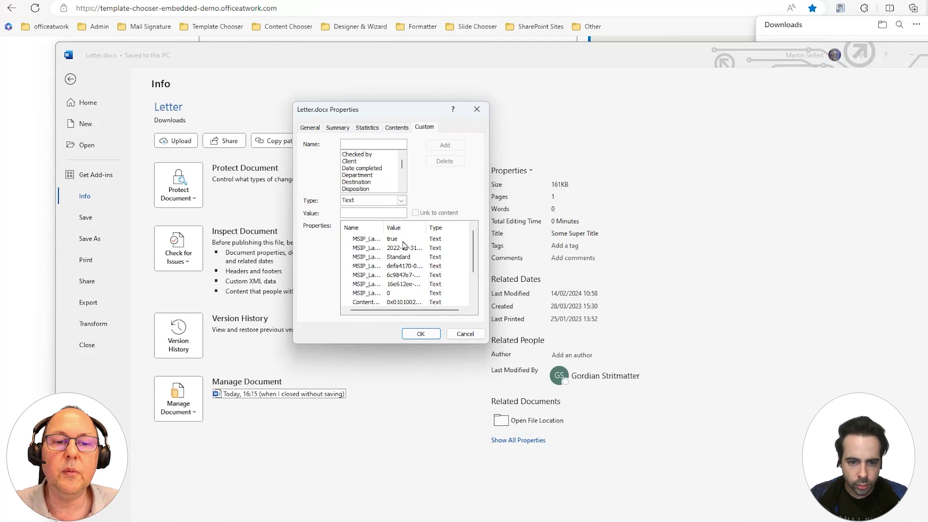
left_click(367, 284)
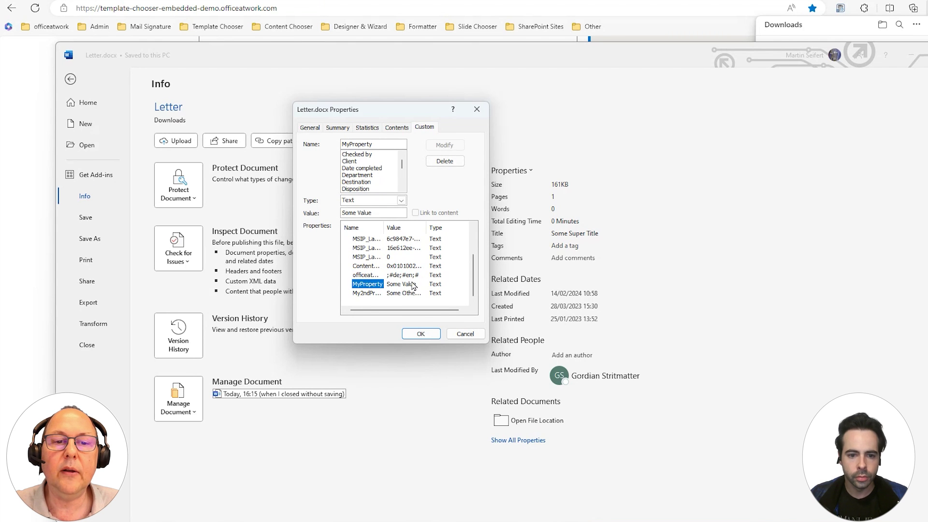
left_click(369, 294)
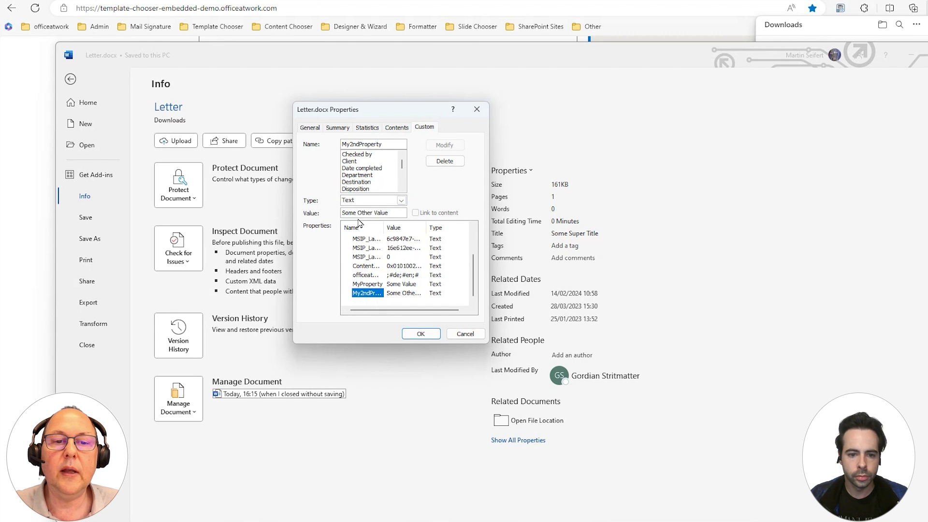
left_click(476, 110)
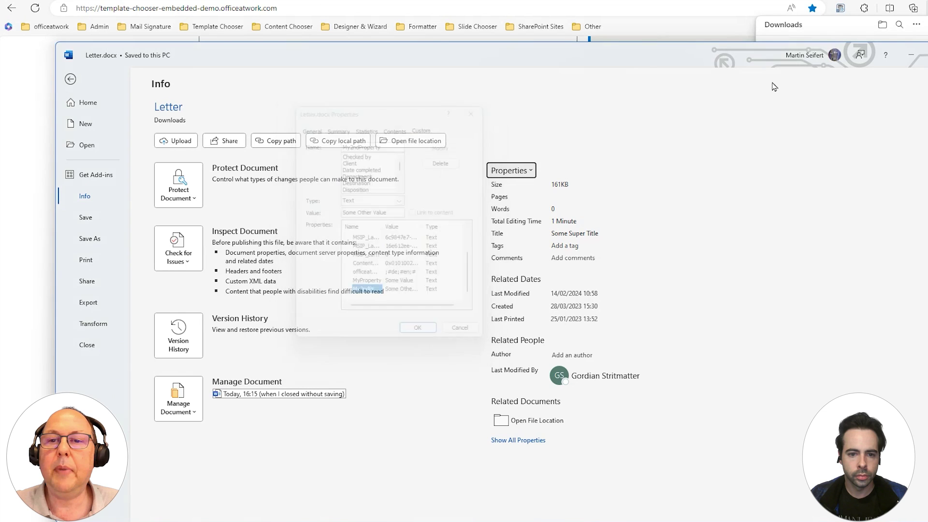
left_click(927, 55)
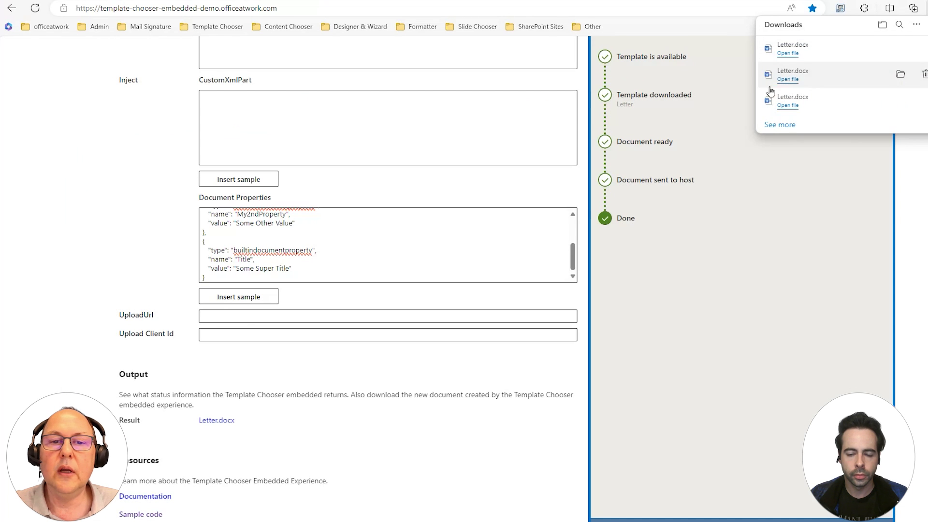
- Review the custom properties in the demo app's Document Properties and return the Template Chooser to the template library
left_click(268, 269)
scroll(269, 269, "up", 5)
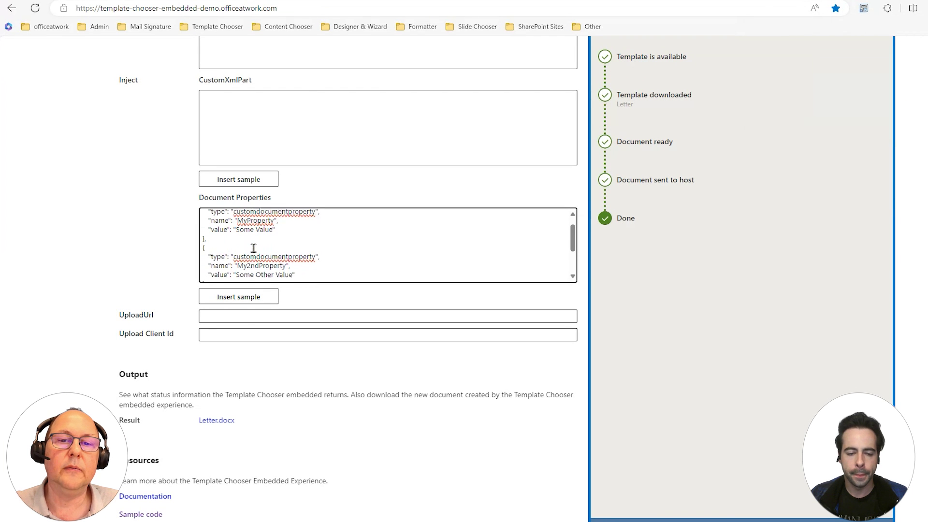
scroll(913, 193, "up", 3)
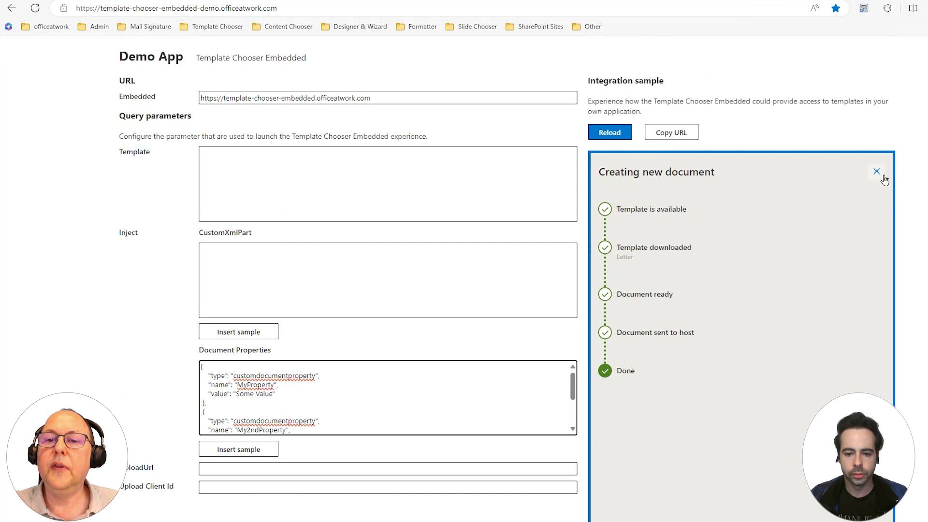
left_click(880, 175)
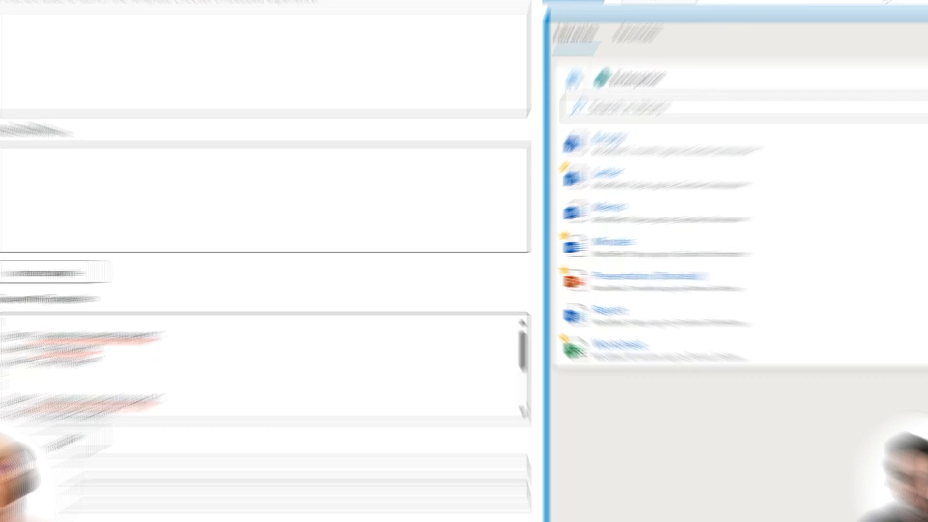
- Copy the link to the Letter template from the Enterprise library
scroll(464, 261, "down", 2)
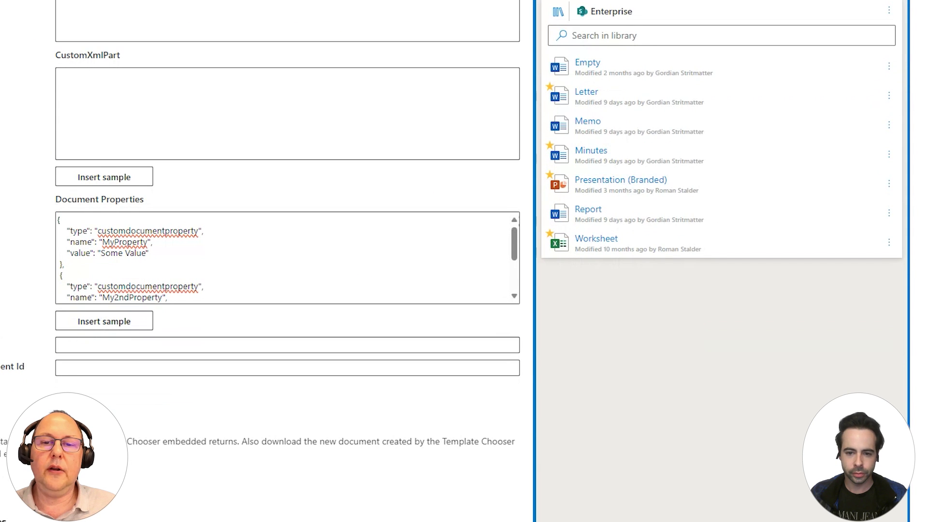
scroll(400, 244, "down", 2)
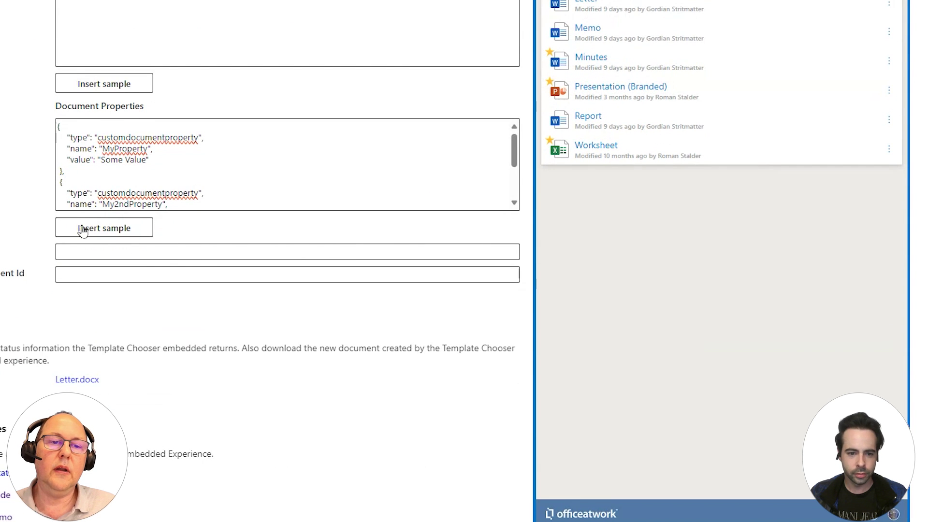
scroll(92, 143, "up", 2)
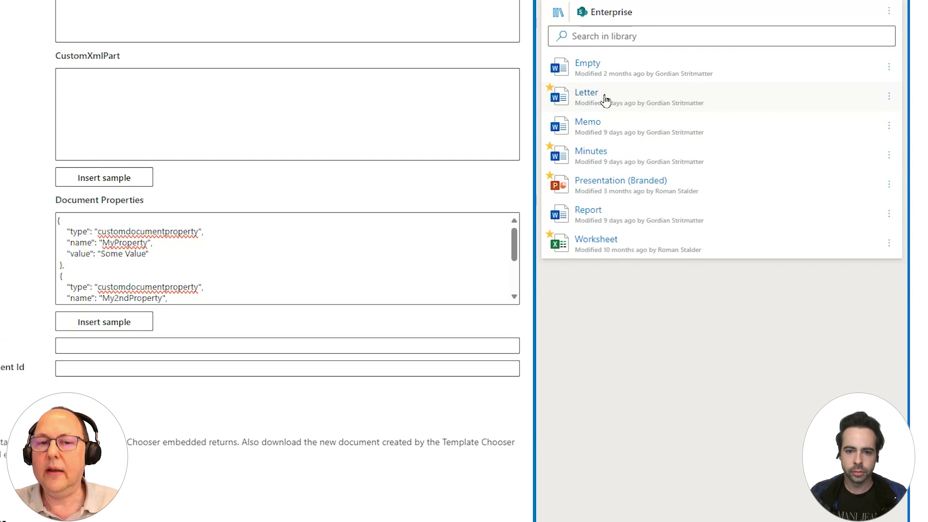
left_click(888, 102)
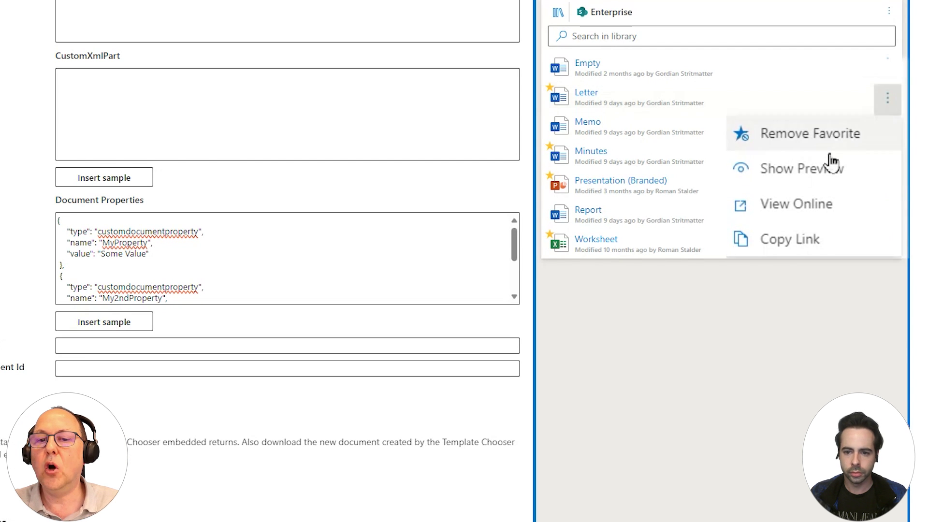
left_click(806, 242)
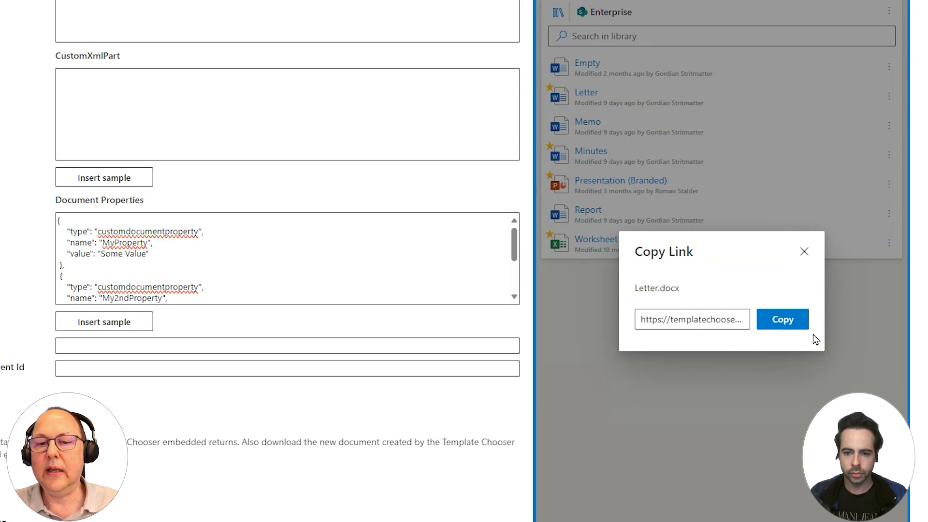
left_click(779, 320)
left_click(803, 252)
scroll(359, 151, "up", 2)
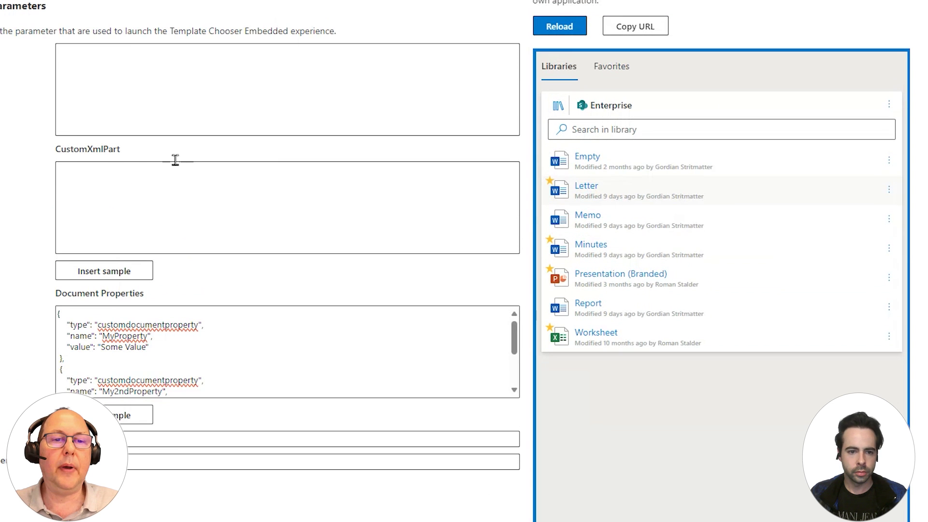
- Paste the copied Letter template link as the Template parameter and reload the embedded Template Chooser
left_click(105, 70)
key("ctrl+v")
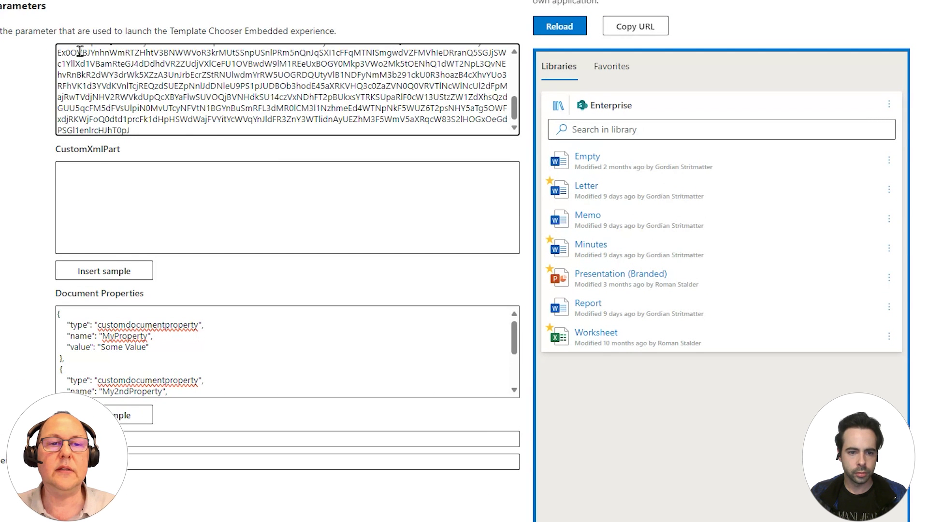
left_click(560, 29)
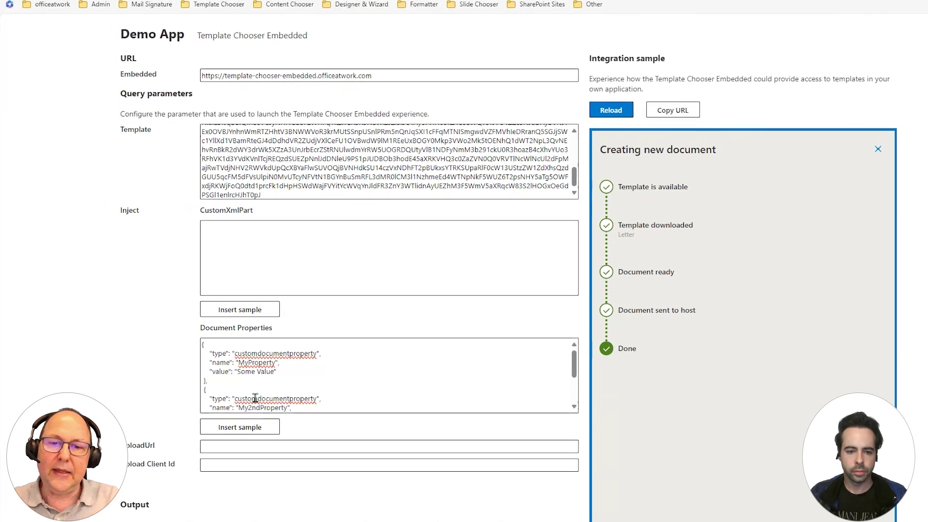
- Download the resulting Letter.docx, open it in Word with editing enabled and go to its file information
scroll(376, 383, "down", 2)
scroll(240, 445, "down", 2)
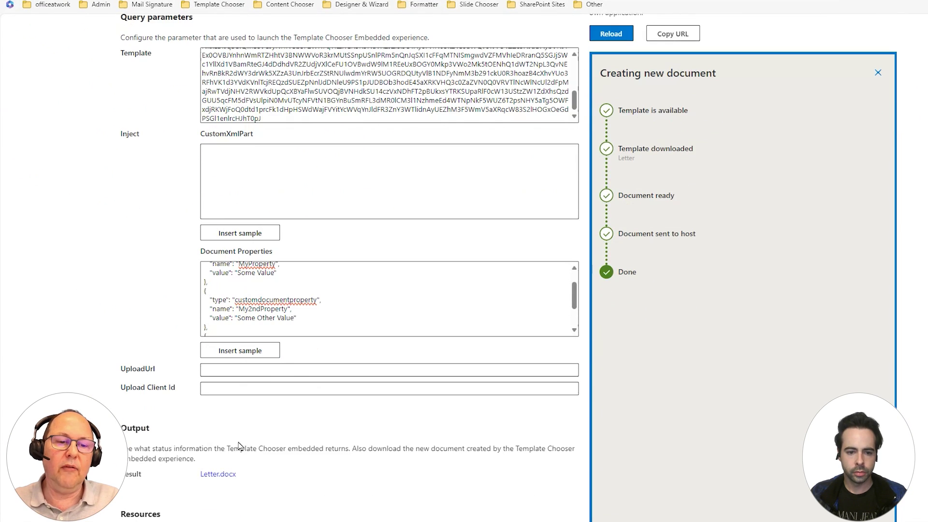
left_click(216, 475)
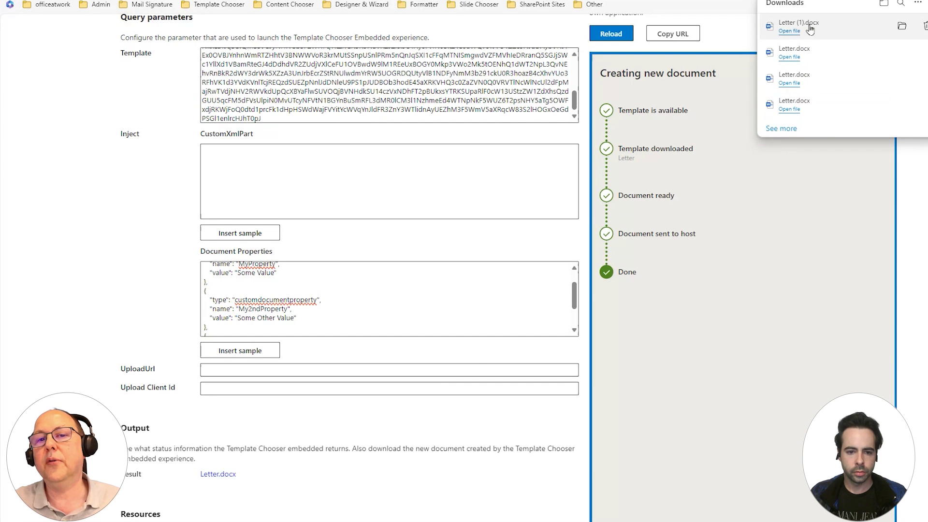
left_click(789, 31)
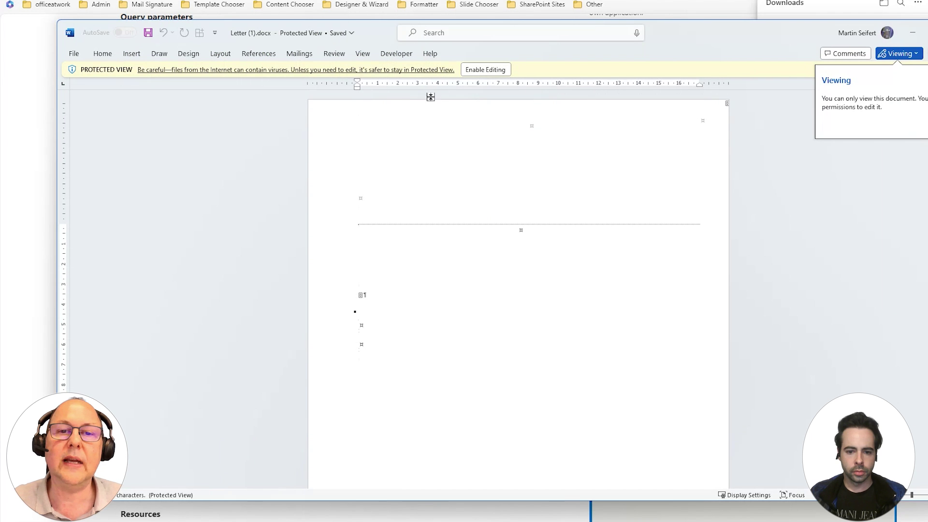
left_click(483, 70)
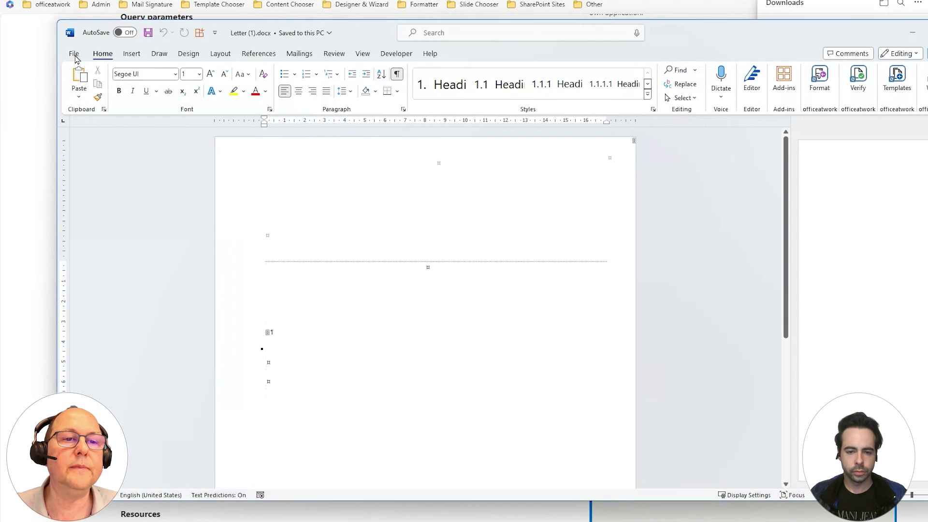
left_click(74, 54)
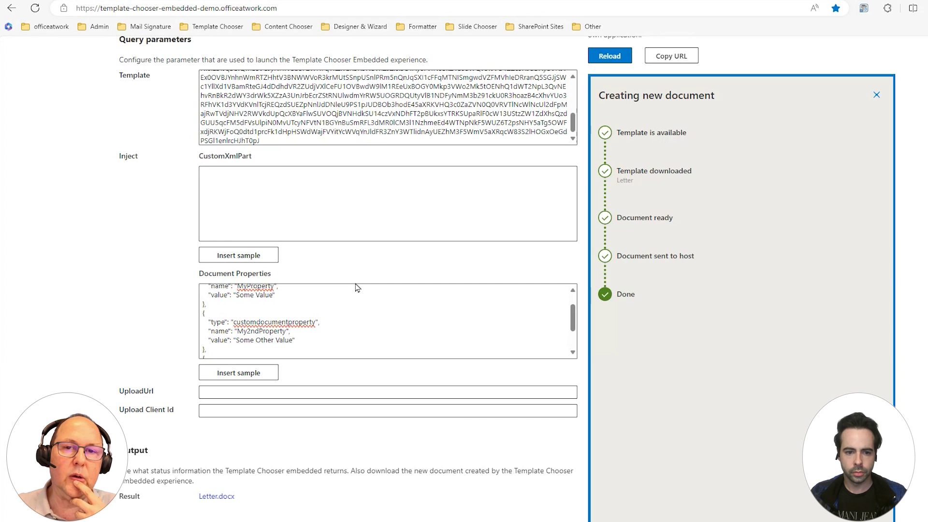
- Copy the demo app's generated Template Chooser URL and paste it into an empty text document in Notepad
scroll(405, 218, "up", 2)
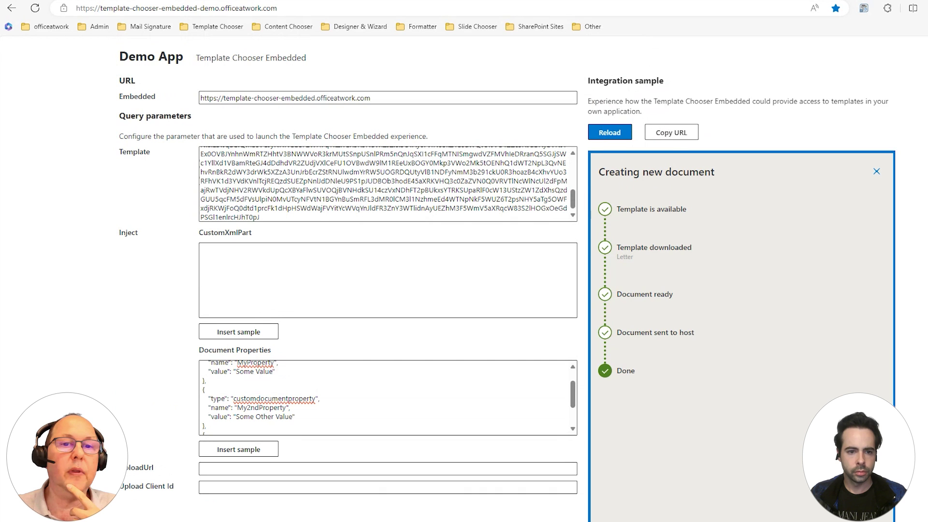
left_click_drag(431, 0, 729, 77)
key("ctrl+v")
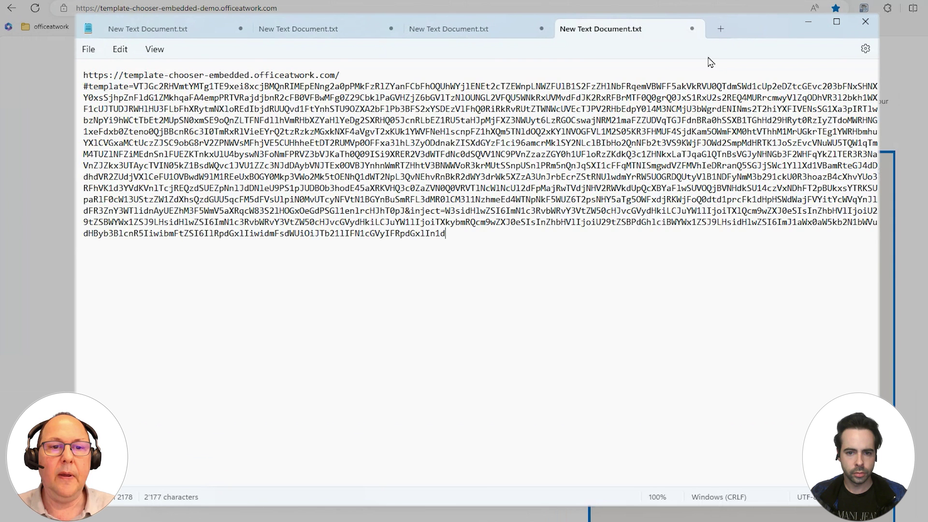
- Locate the template and inject parameters within the pasted URL
double_click(112, 87)
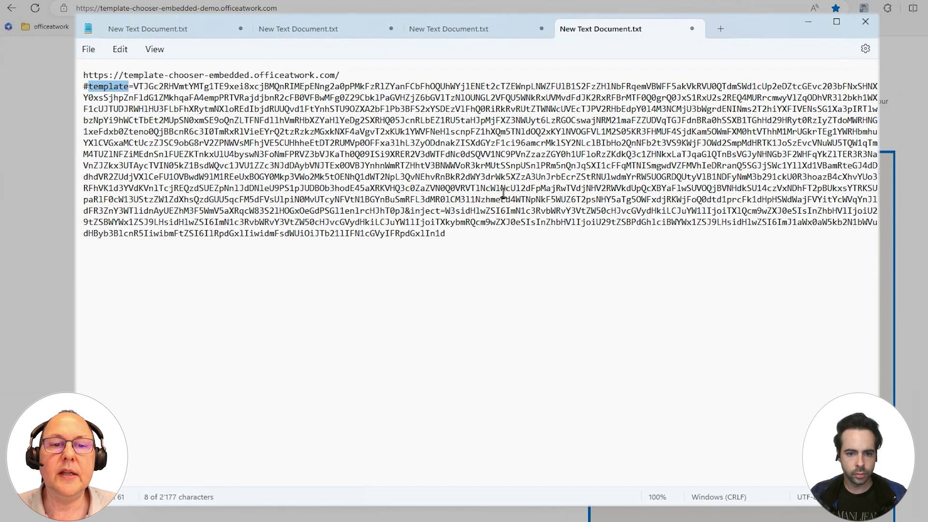
key("ctrl+f")
type("inj")
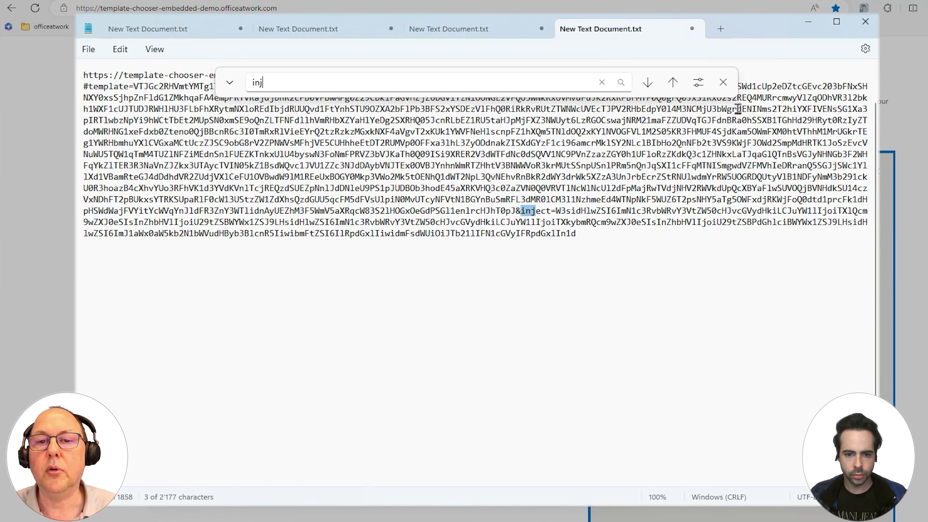
left_click(723, 82)
left_click(615, 237)
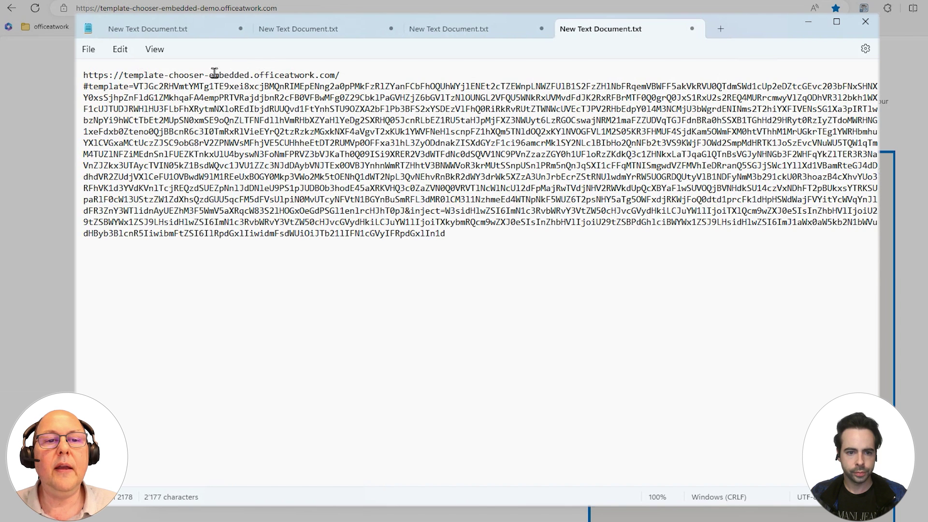
- Edit the host in the pasted URL to templatechooser.officeatwork.com
left_click(174, 75)
key("BackSpace")
left_click(247, 78)
key("BackSpace")
key("BackSpace")
key("BackSpace")
key("BackSpace")
key("BackSpace")
key("BackSpace")
key("BackSpace")
key("BackSpace")
key("BackSpace")
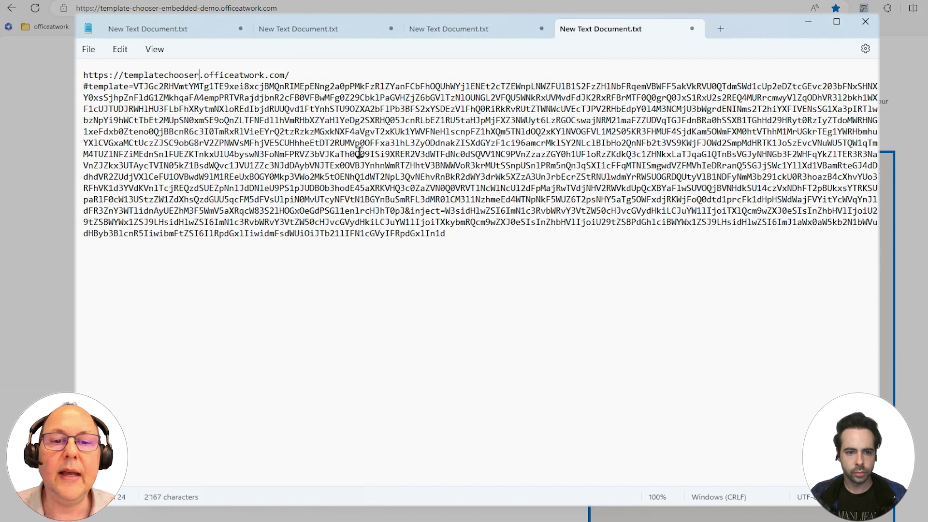
- Copy the entire edited URL and open it in a new browser tab
left_click_drag(459, 235, 84, 75)
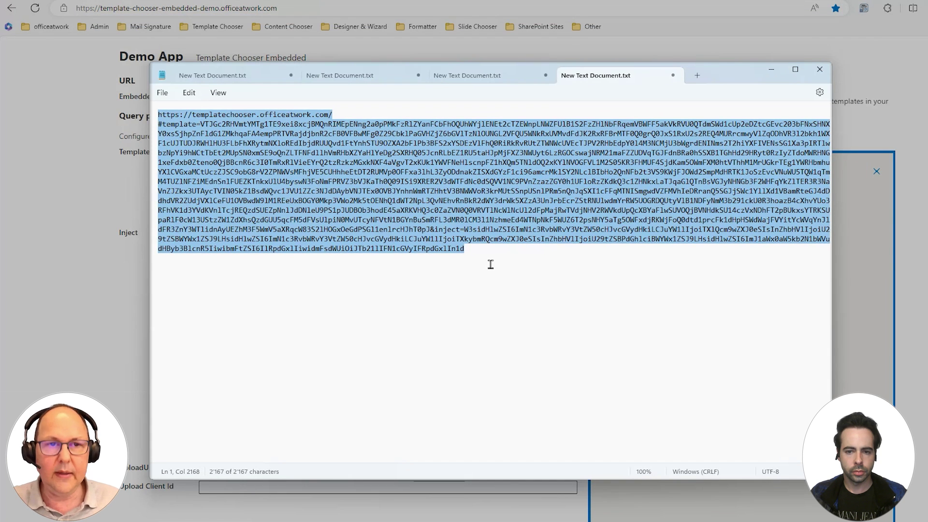
key("ctrl+c")
key("alt+Tab")
key("ctrl+t")
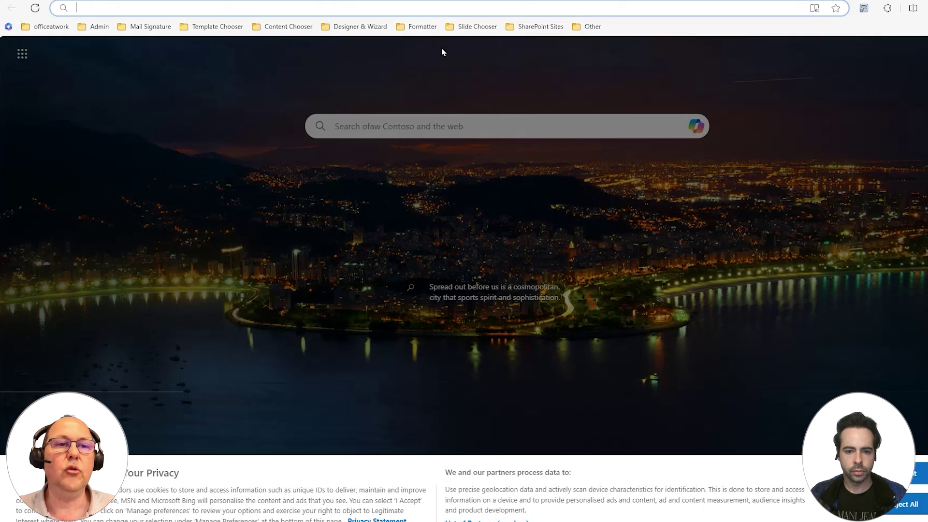
key("ctrl+v")
key("Return")
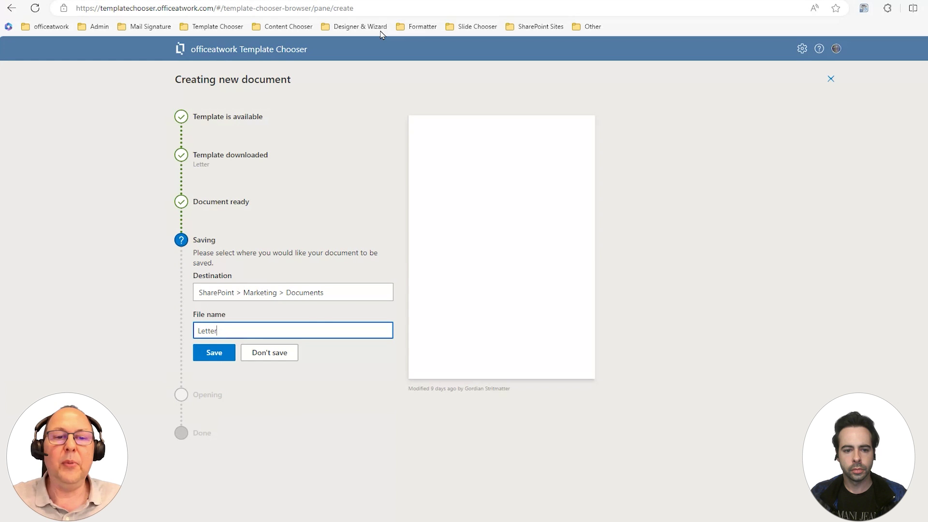
- Name the new document "Letter with props" and save it to SharePoint > Marketing > Documents
left_click(311, 328)
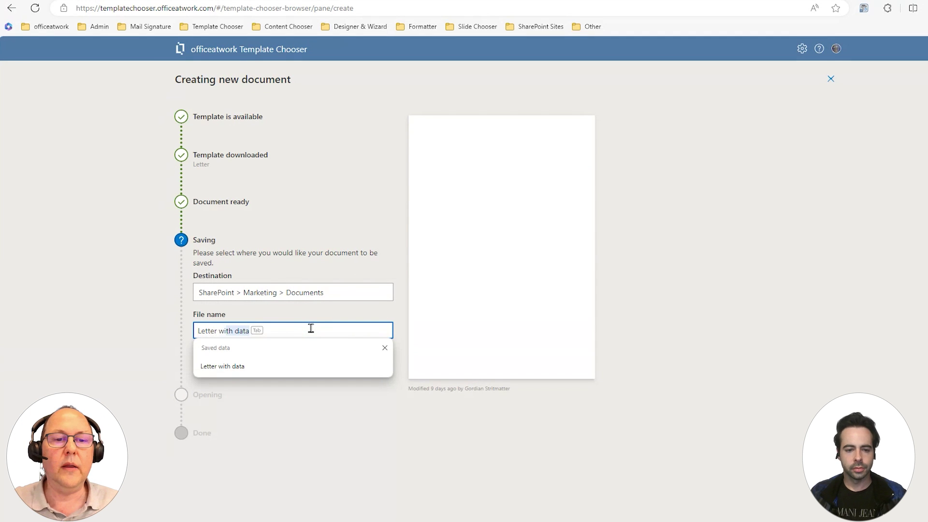
type("with prpsp")
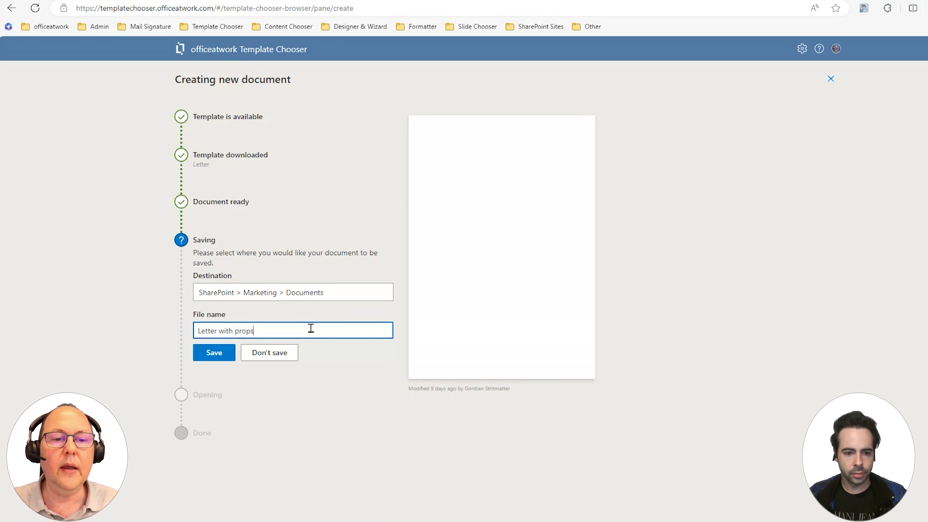
left_click(207, 354)
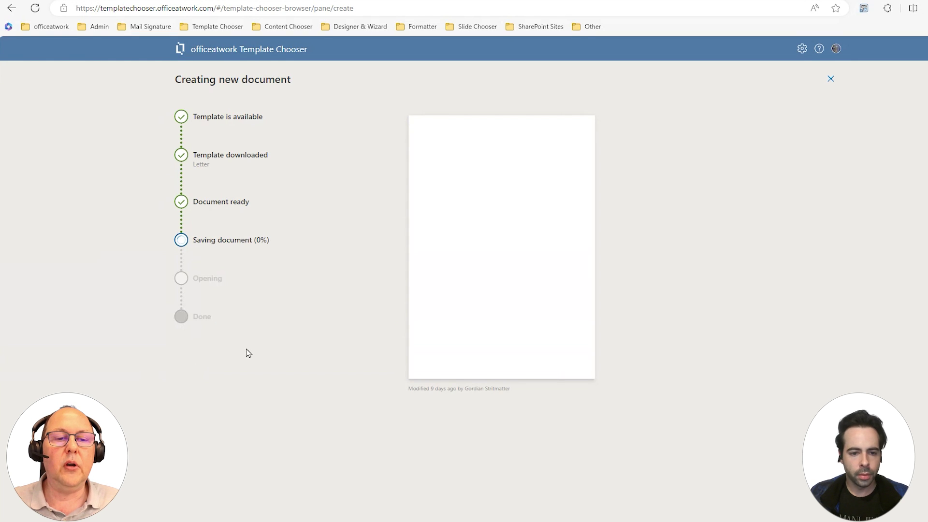
left_click(232, 323)
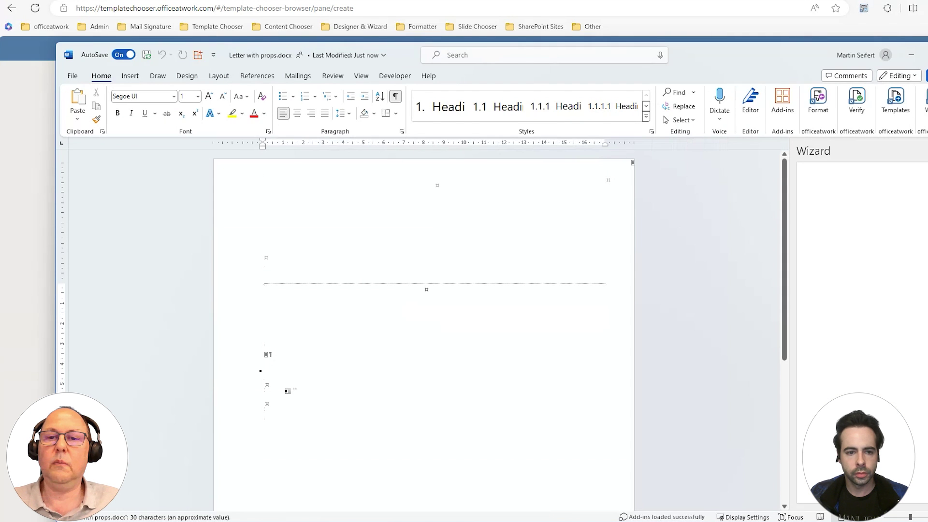
- Check the Title and custom properties of Letter with props.docx in Word and close the document
left_click(72, 76)
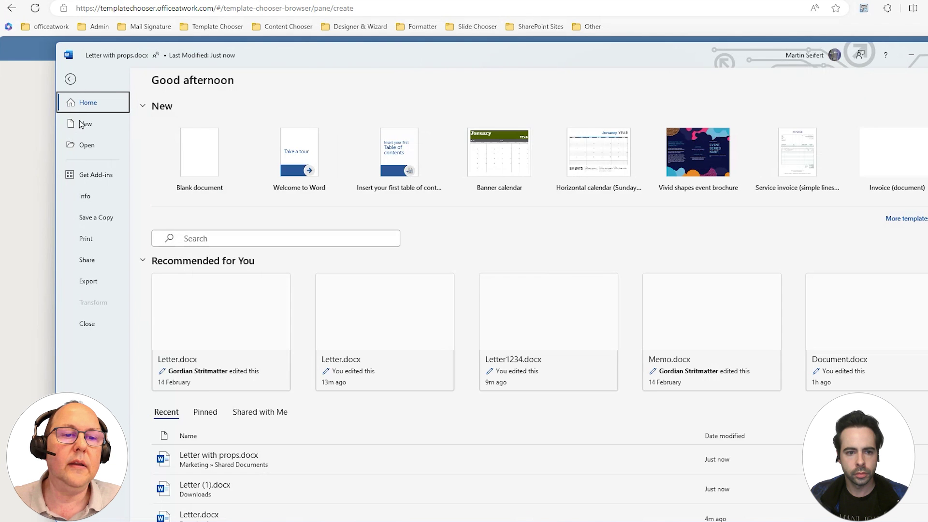
left_click(93, 202)
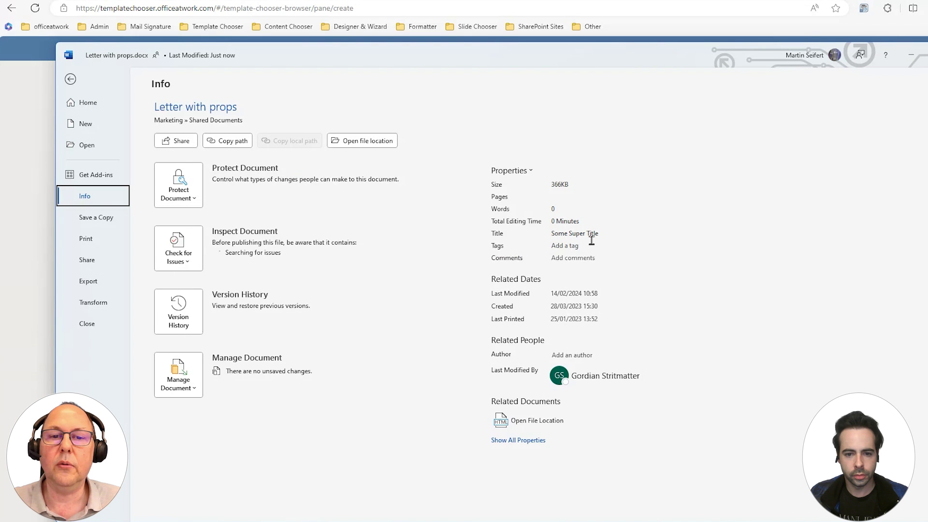
left_click(511, 170)
left_click(546, 188)
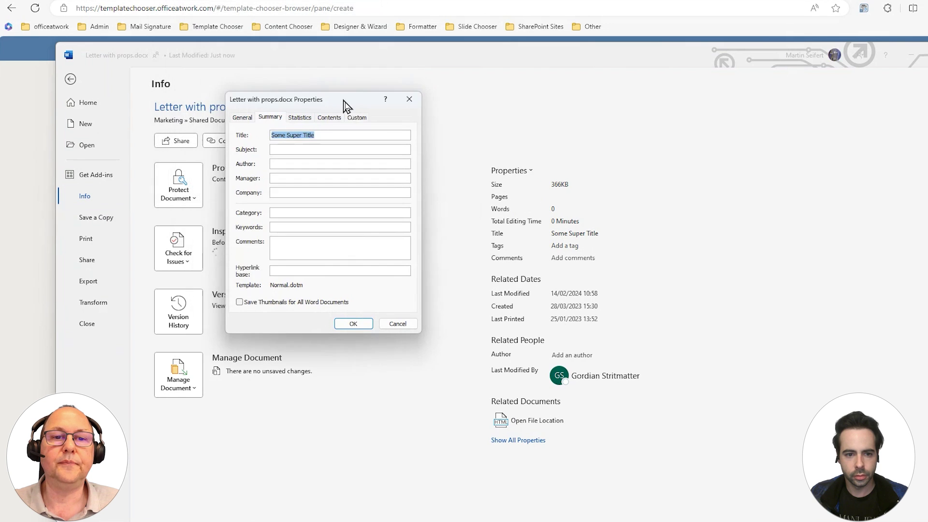
left_click(360, 124)
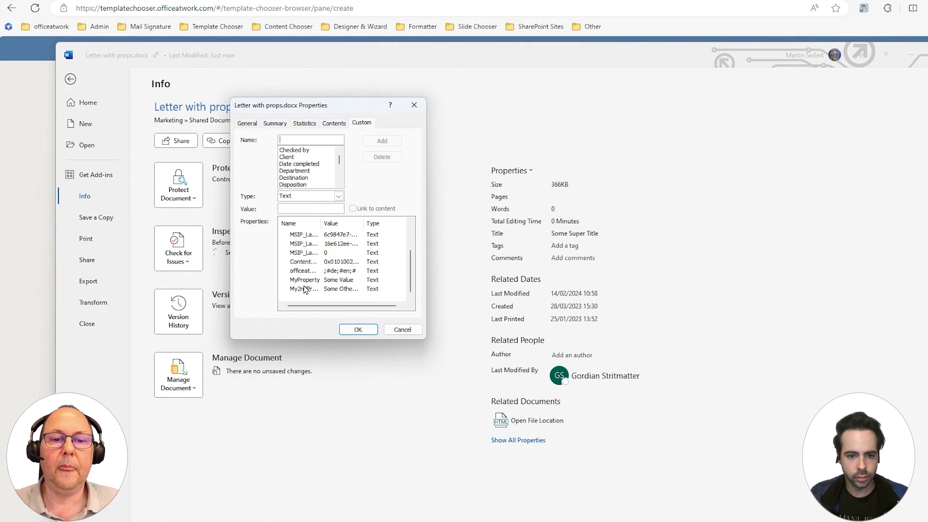
left_click(401, 331)
key("Escape")
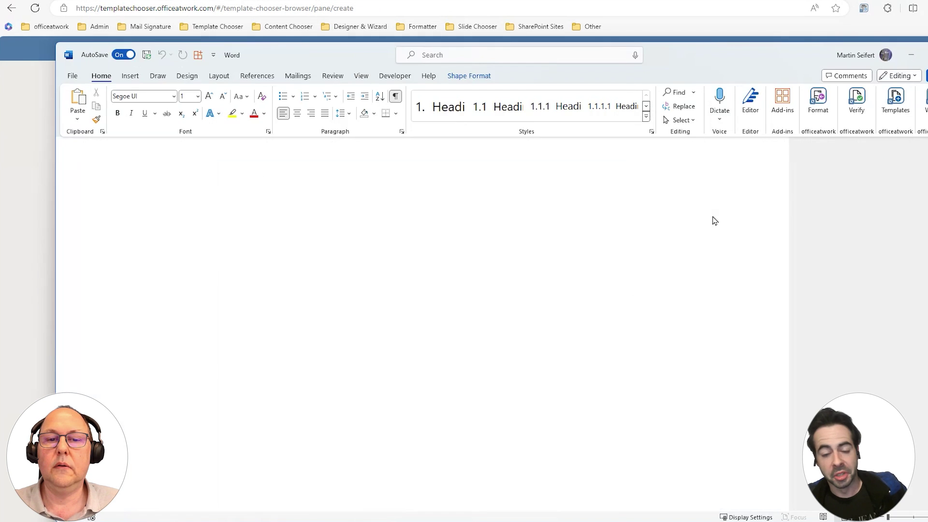
- Return to the demo app in the browser, insert the sample CustomXmlPart data and select its XML for review
key("alt+Tab")
left_click(828, 77)
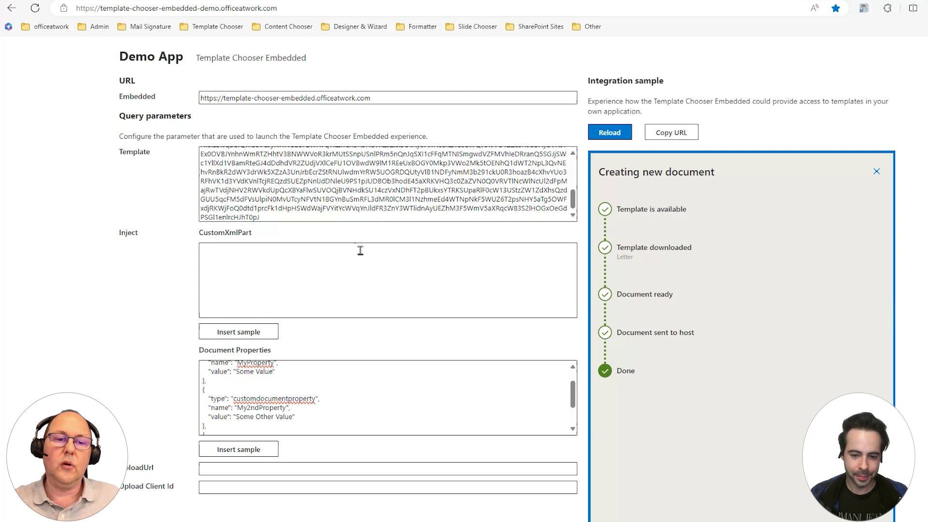
left_click(262, 334)
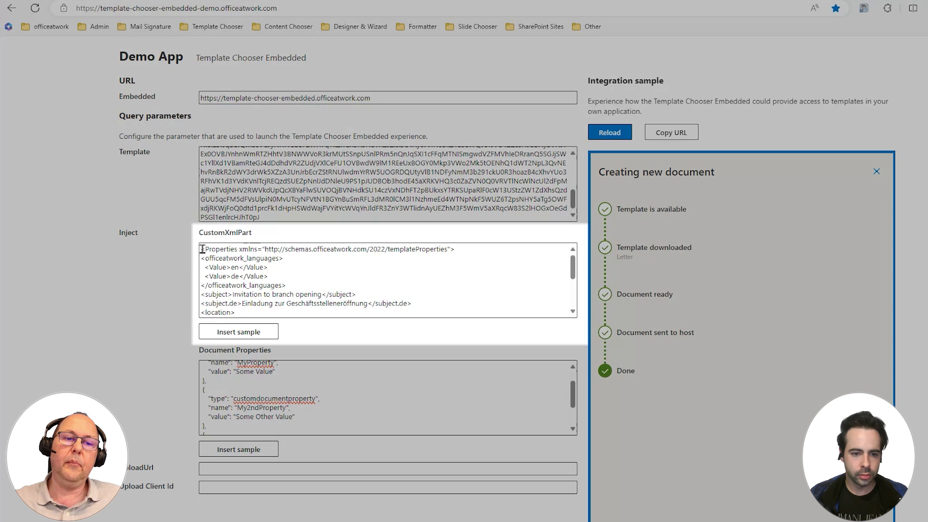
left_click_drag(201, 248, 275, 287)
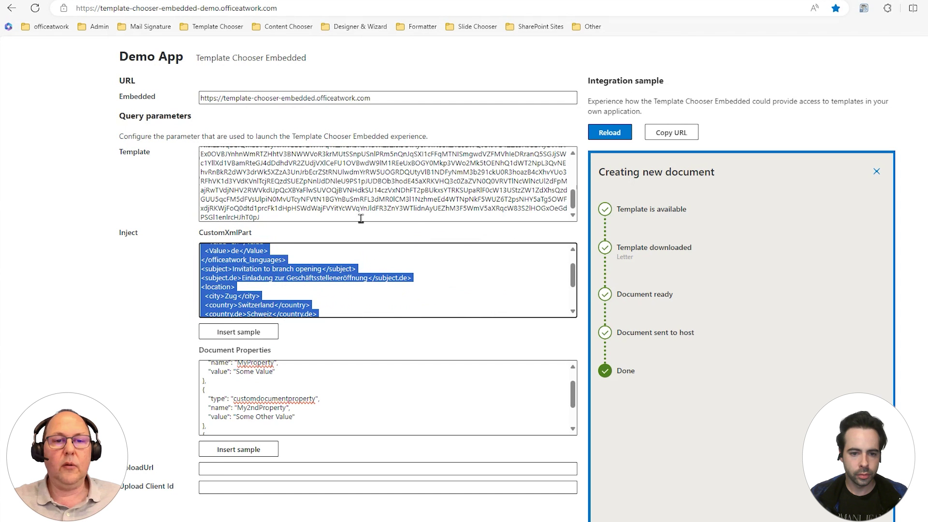
- Clear the Template parameter, reload the embedded Template Chooser and create a document from the Letter template
left_click(305, 182)
key("ctrl+a")
key("Delete")
left_click(612, 132)
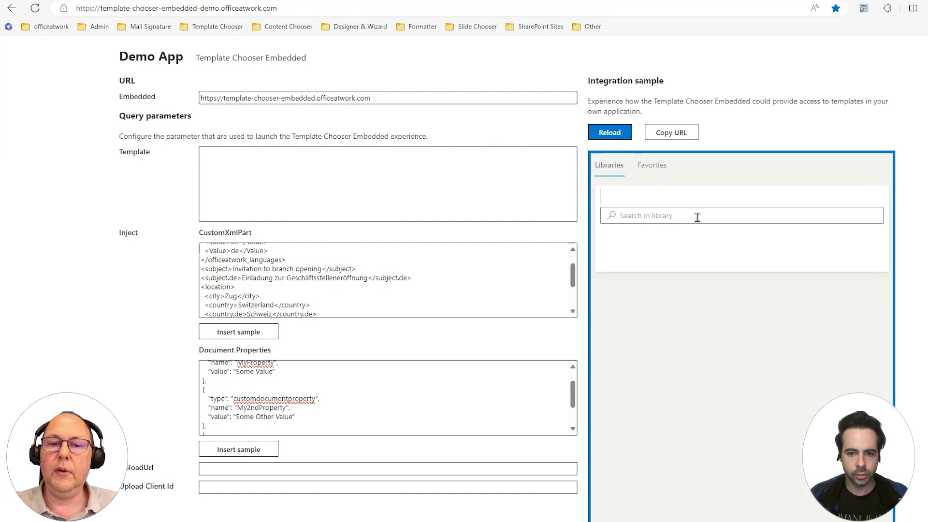
left_click(647, 269)
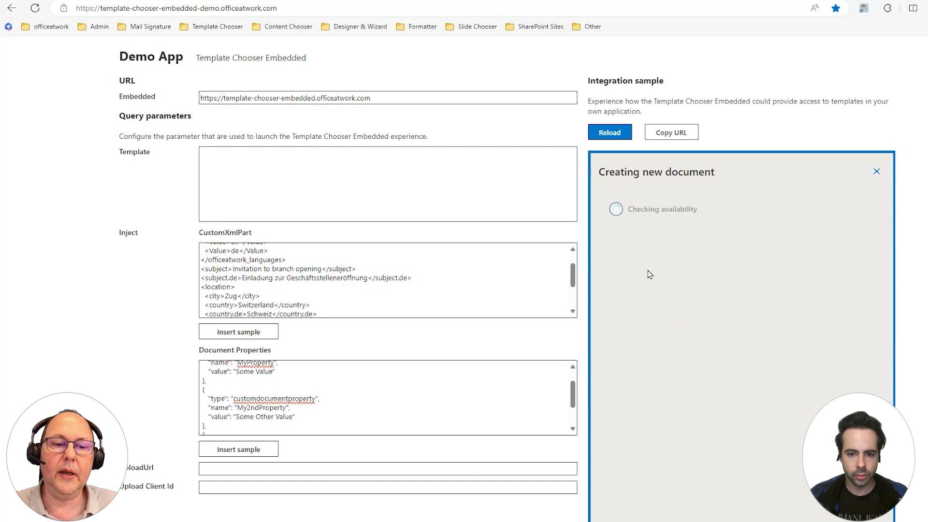
- Download the Letter.docx generated with the custom XML data, open it in Word and enable editing
scroll(265, 405, "down", 3)
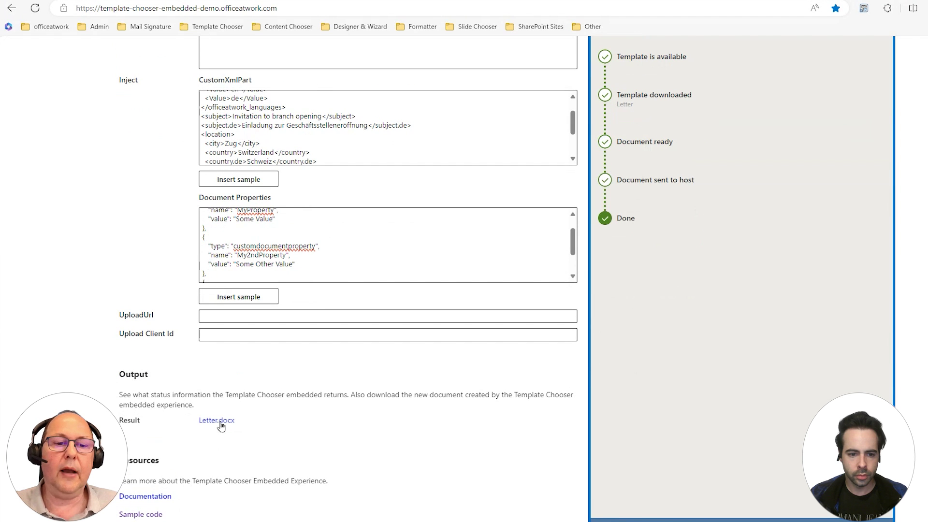
left_click(221, 421)
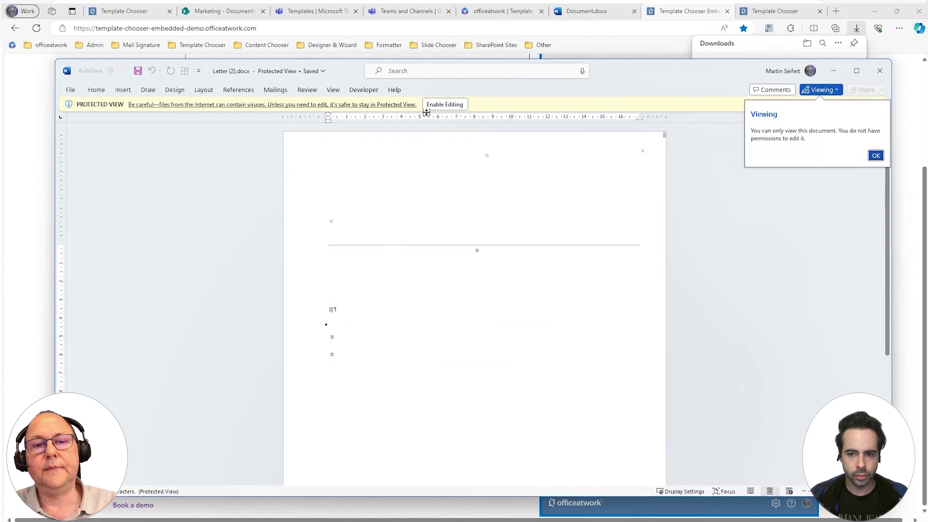
left_click(437, 106)
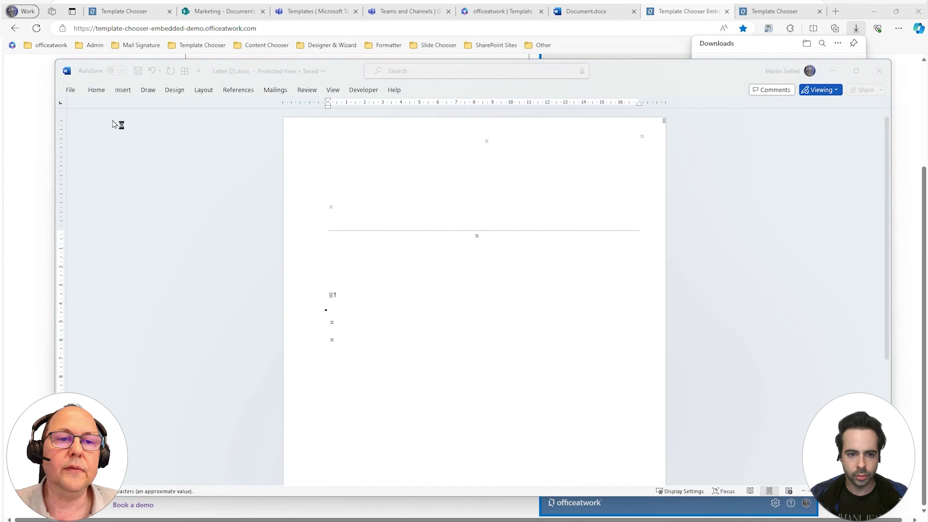
- Review the Title in the document information of the downloaded Letter (2).docx and return to the document
left_click(71, 91)
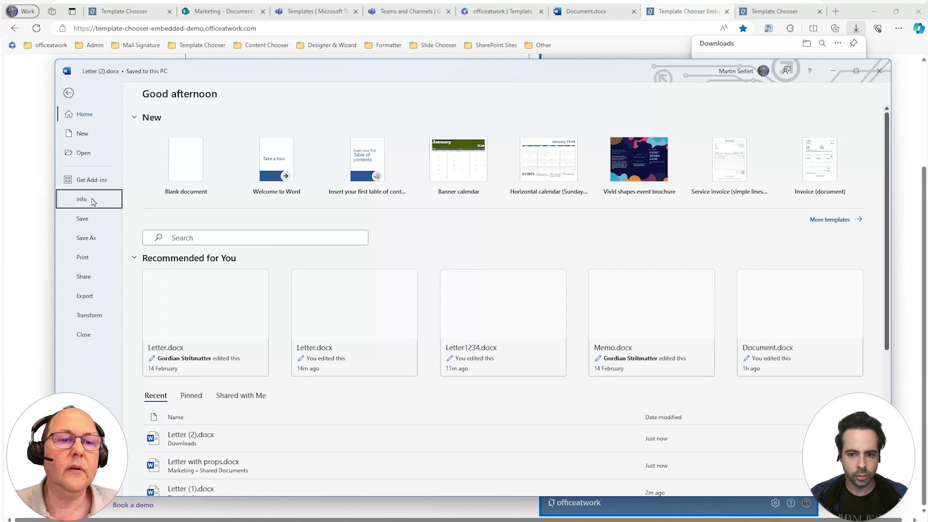
left_click(92, 201)
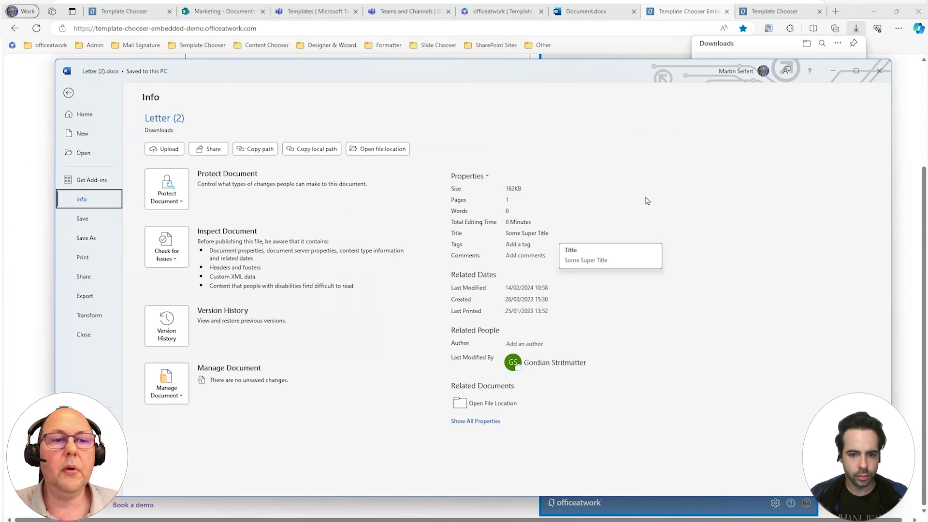
left_click(70, 94)
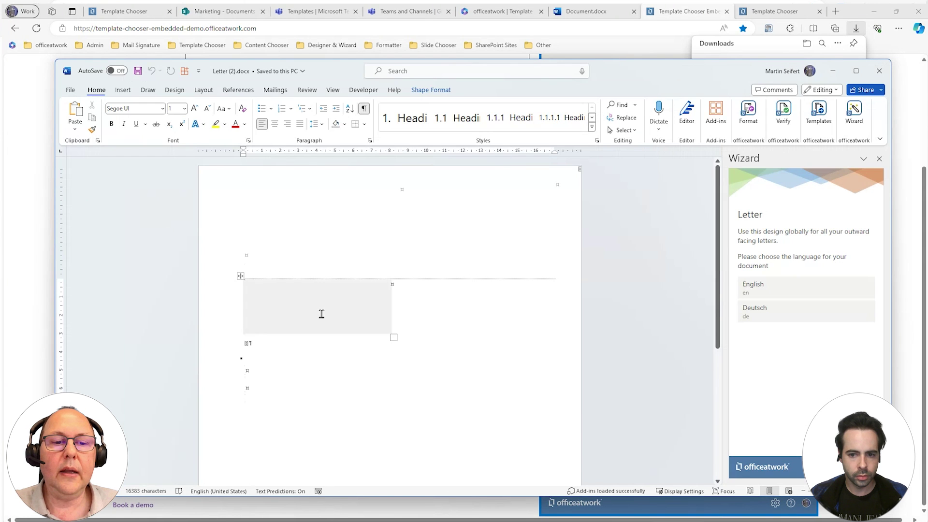
left_click(276, 343)
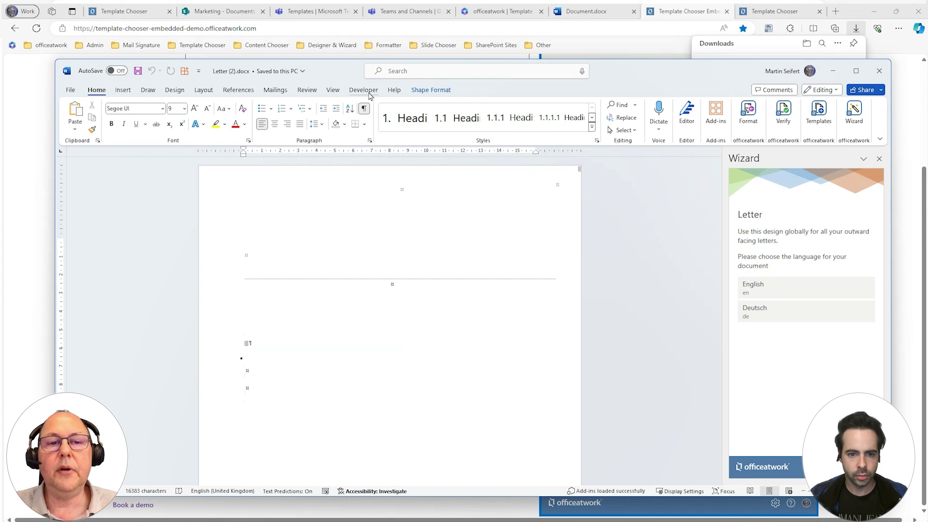
left_click(369, 92)
left_click(382, 116)
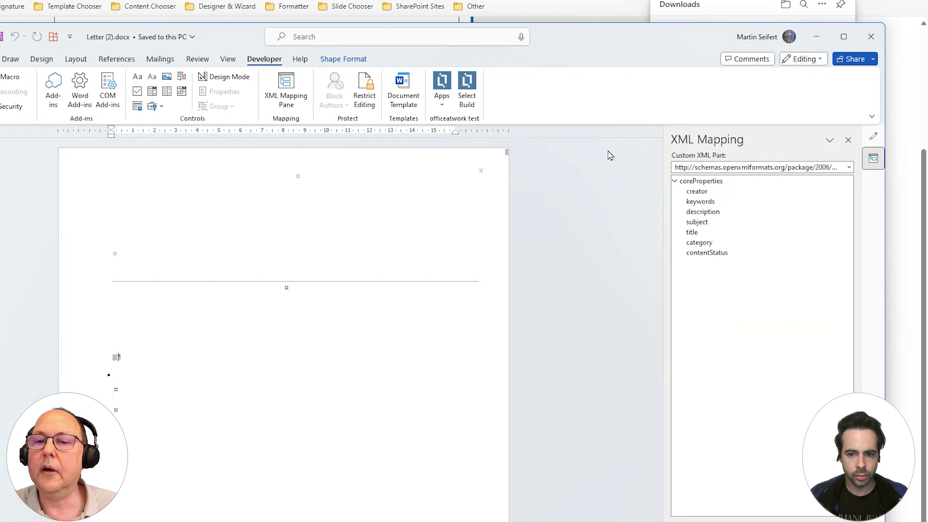
left_click(849, 167)
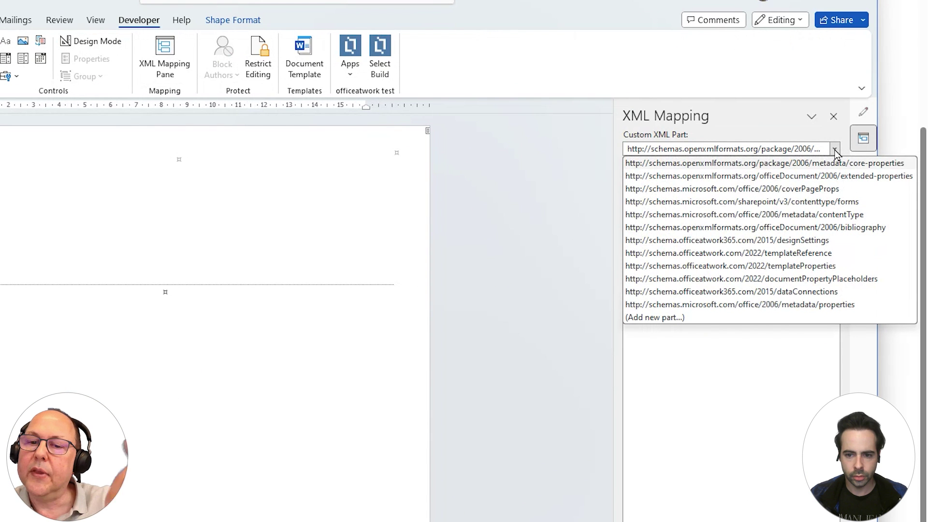
left_click(827, 266)
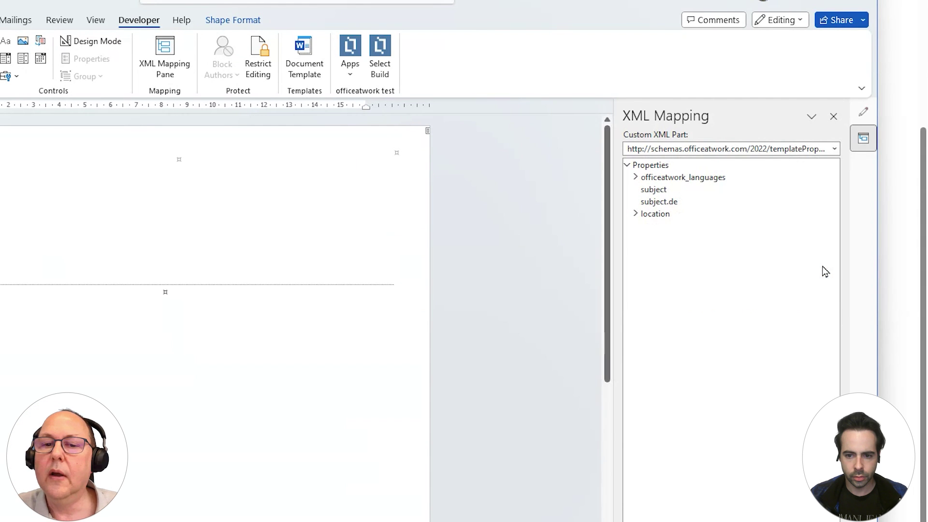
- Insert a content control mapped to the subject property at the cursor in the letter
right_click(657, 191)
mouse_move(807, 209)
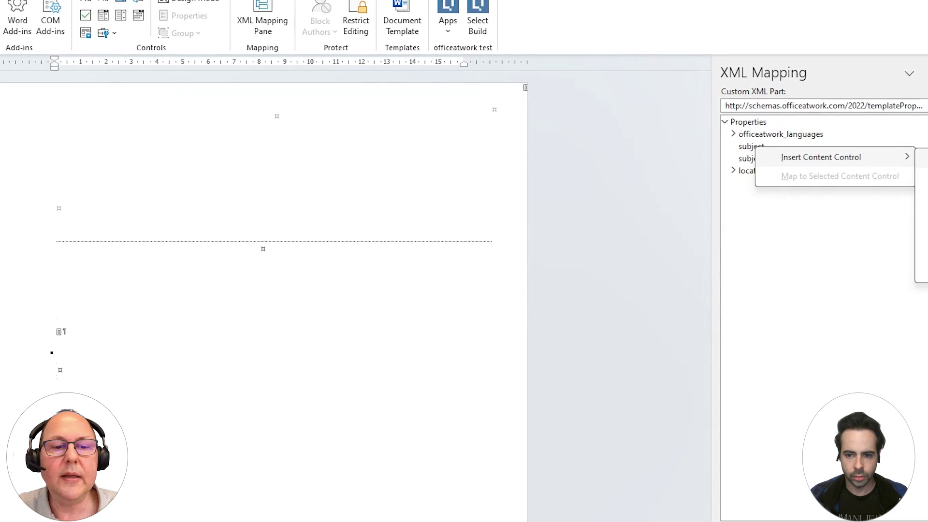
left_click(908, 179)
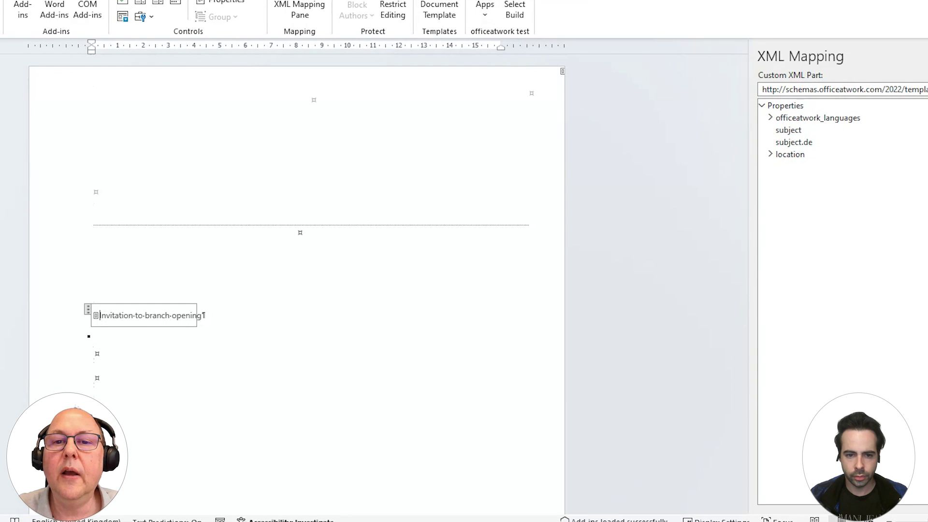
- Compare the subject text in the demo app's CustomXmlPart data with the mapped content control in Word, then return to the demo app
left_click_drag(628, 83, 587, 412)
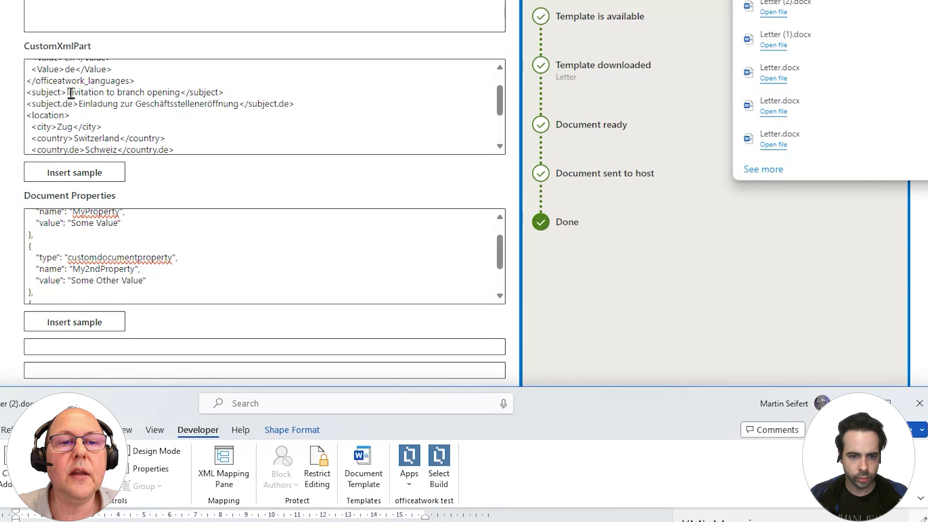
left_click_drag(79, 92, 151, 93)
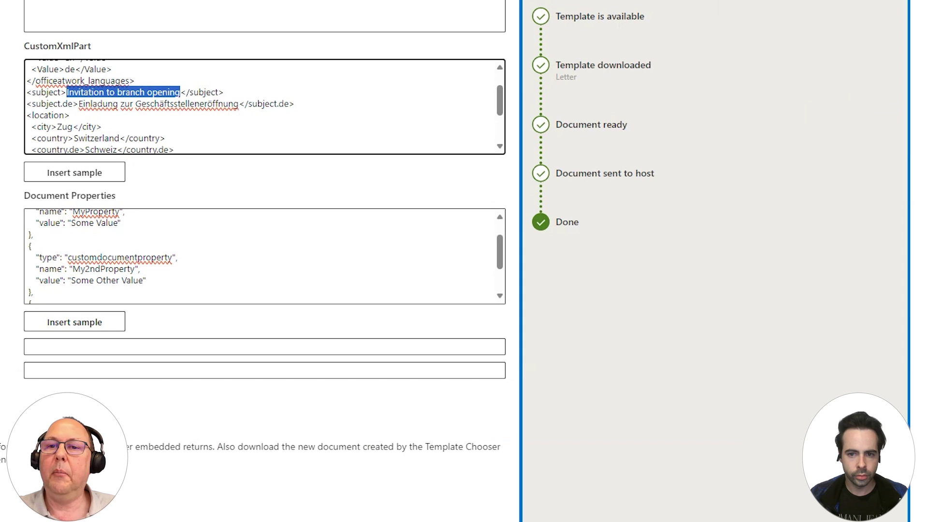
key("alt+Tab")
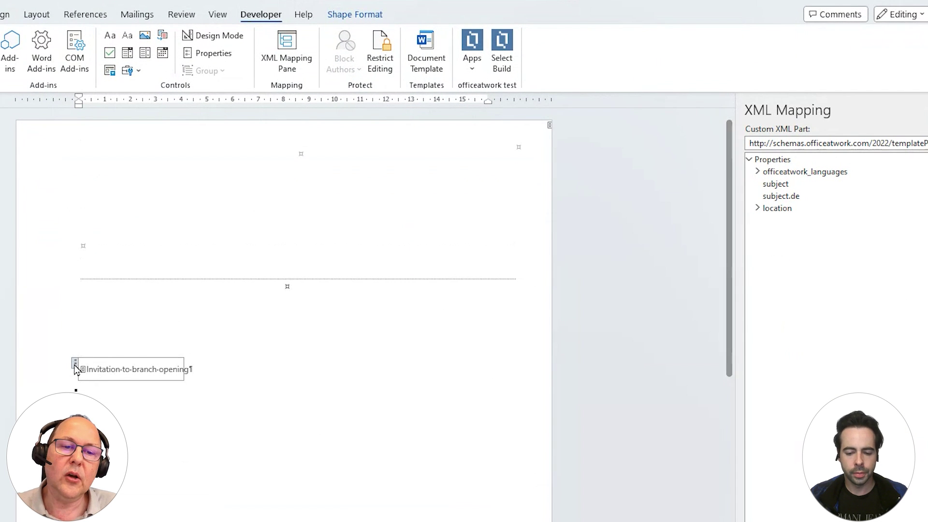
left_click(75, 367)
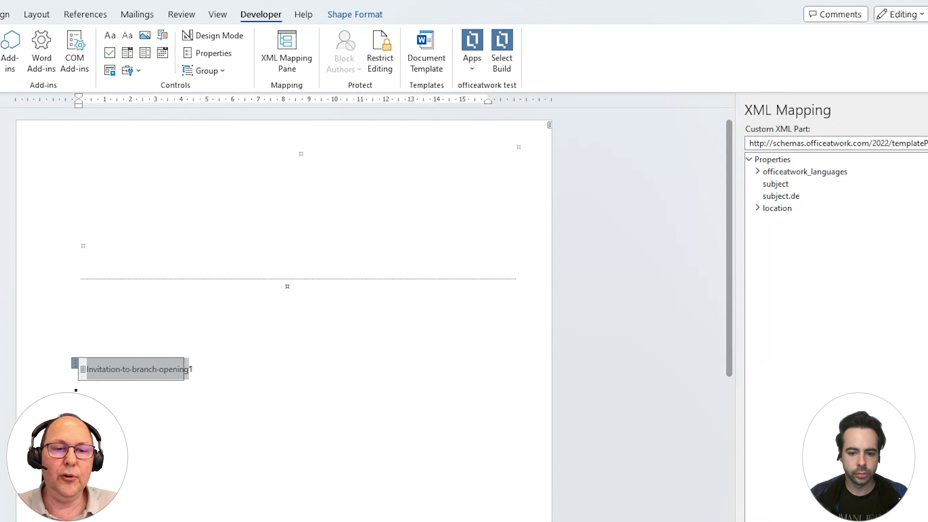
key("alt+Tab")
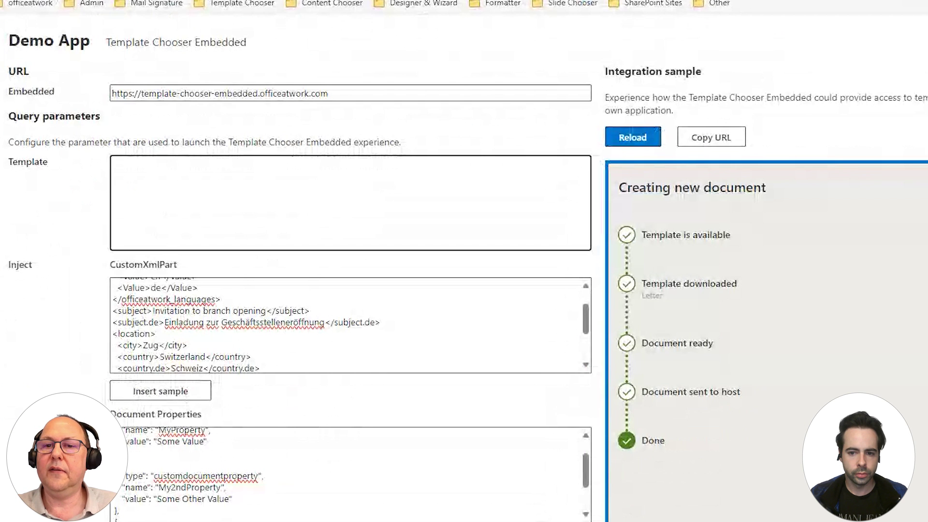